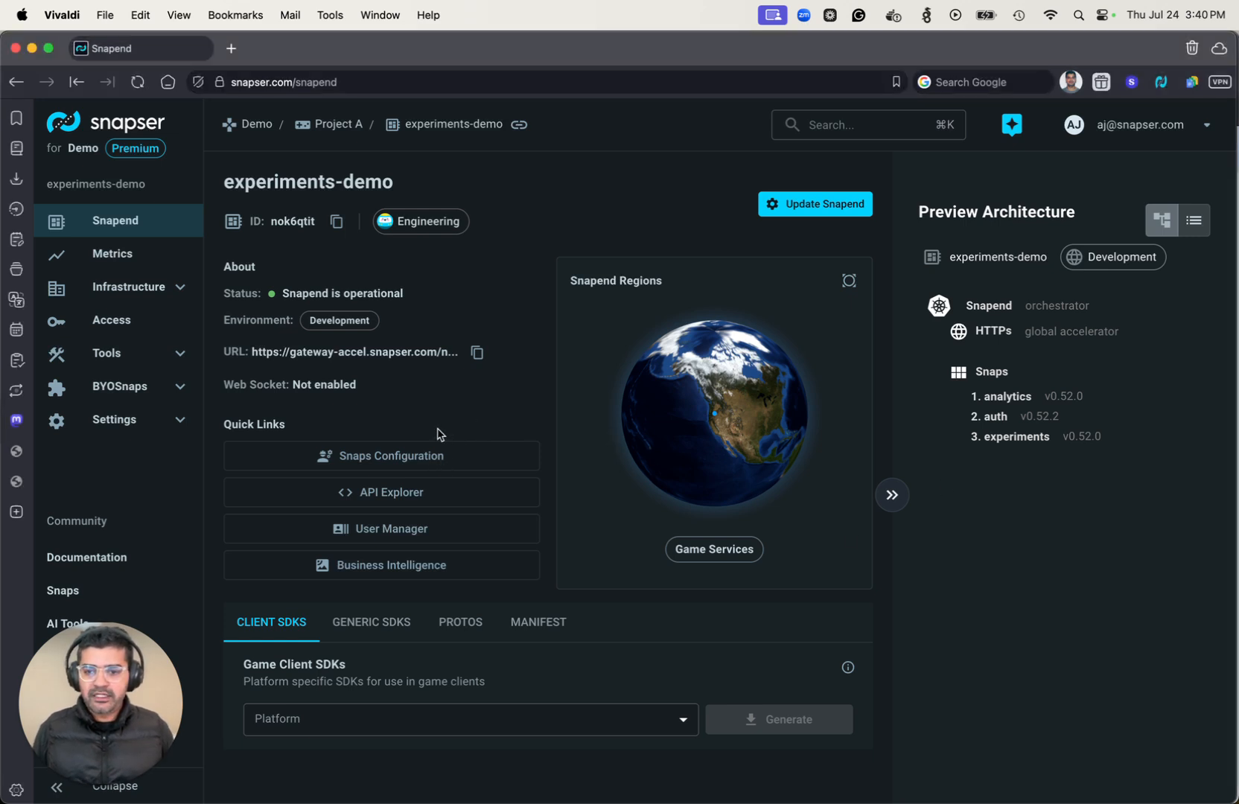
Open the Experiments snap's experiment list from the snaps configuration and start adding a new experiment.
left_click(419, 457)
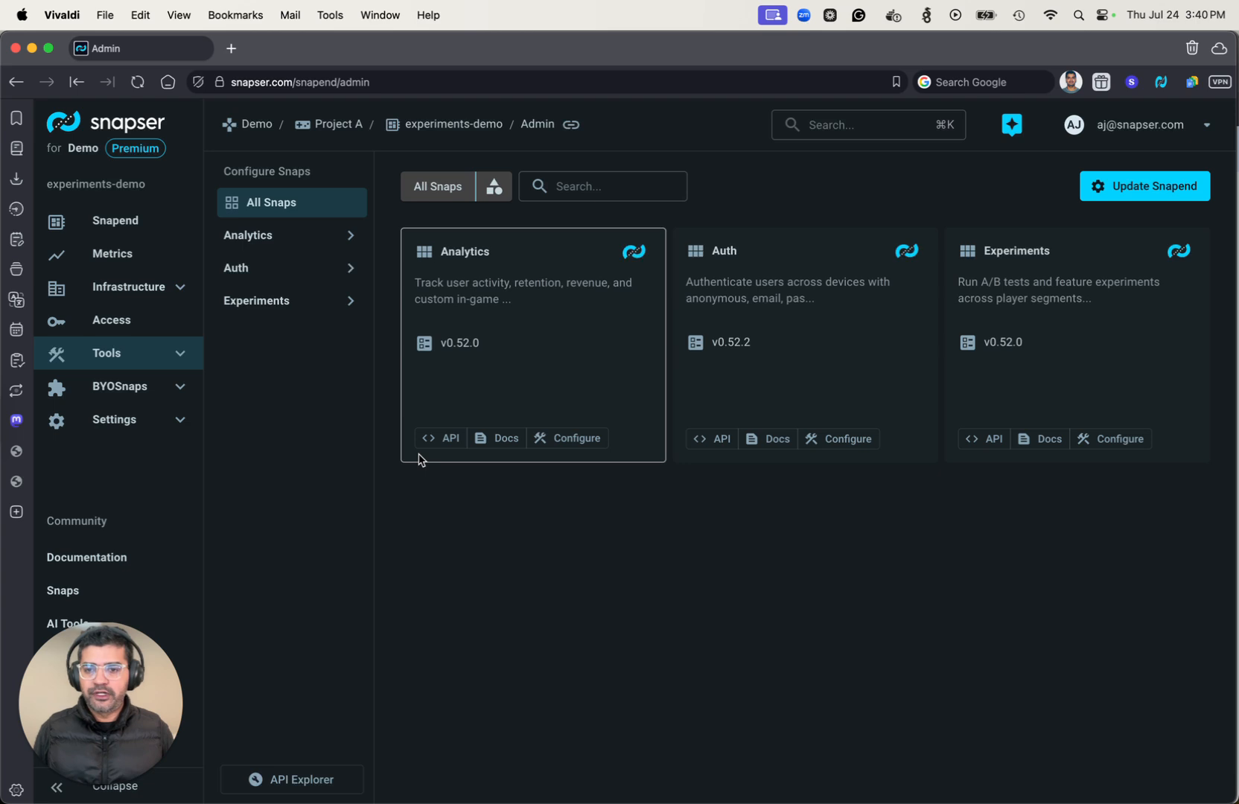
left_click(307, 309)
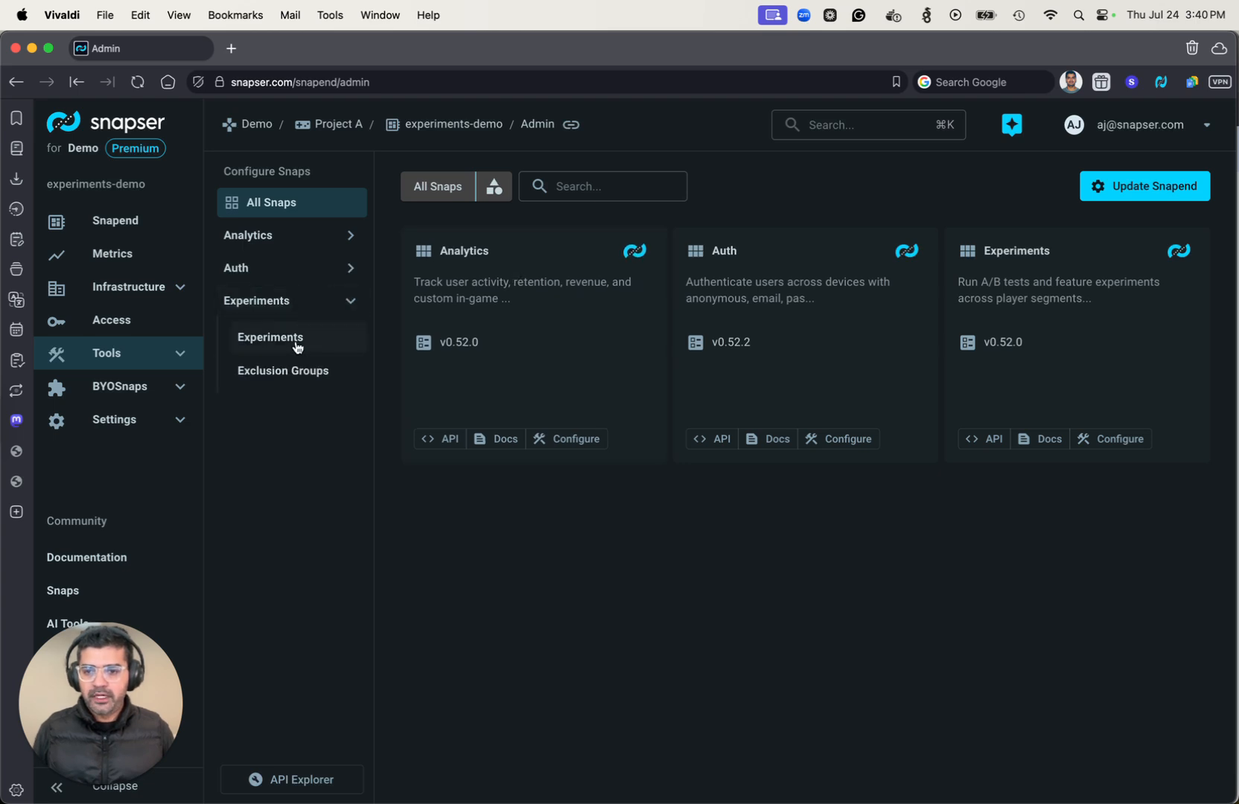
left_click(297, 344)
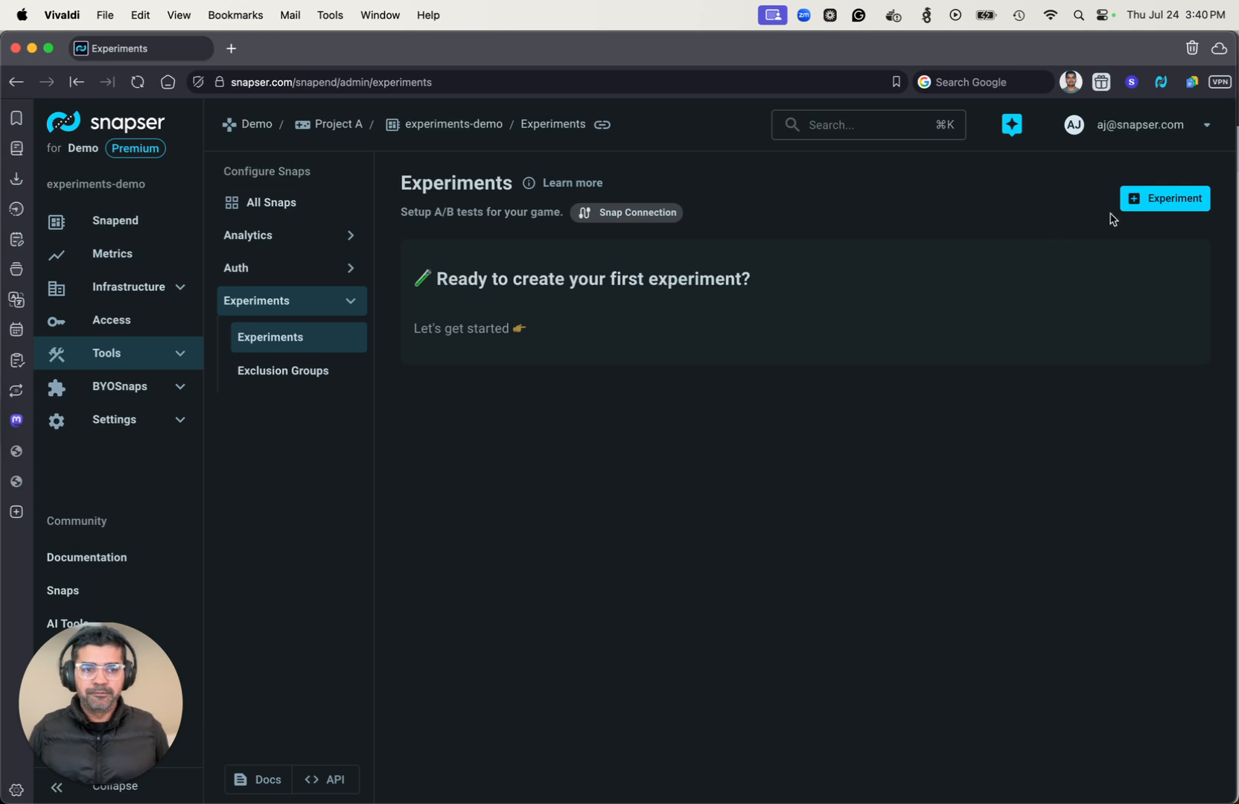
left_click(1139, 200)
Name the experiment button_color and enter Desc as its description.
left_click(584, 296)
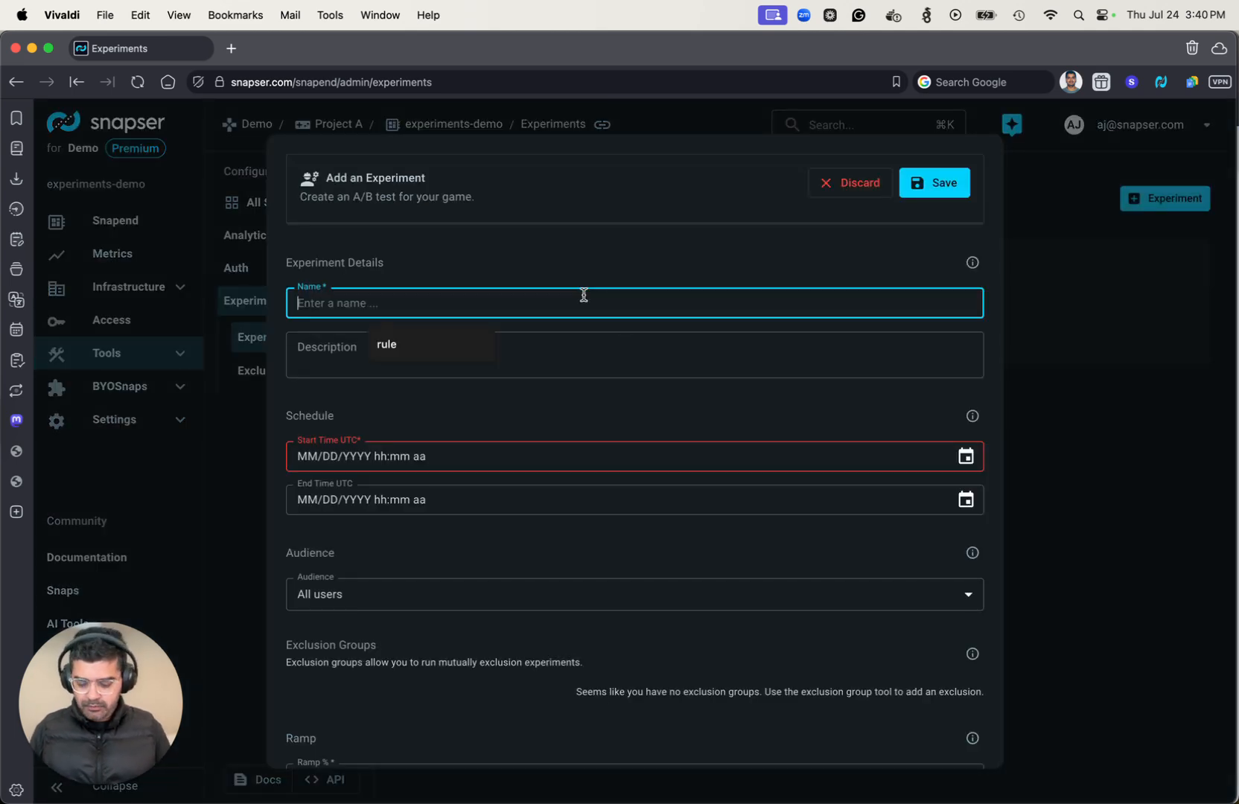
type("button_color")
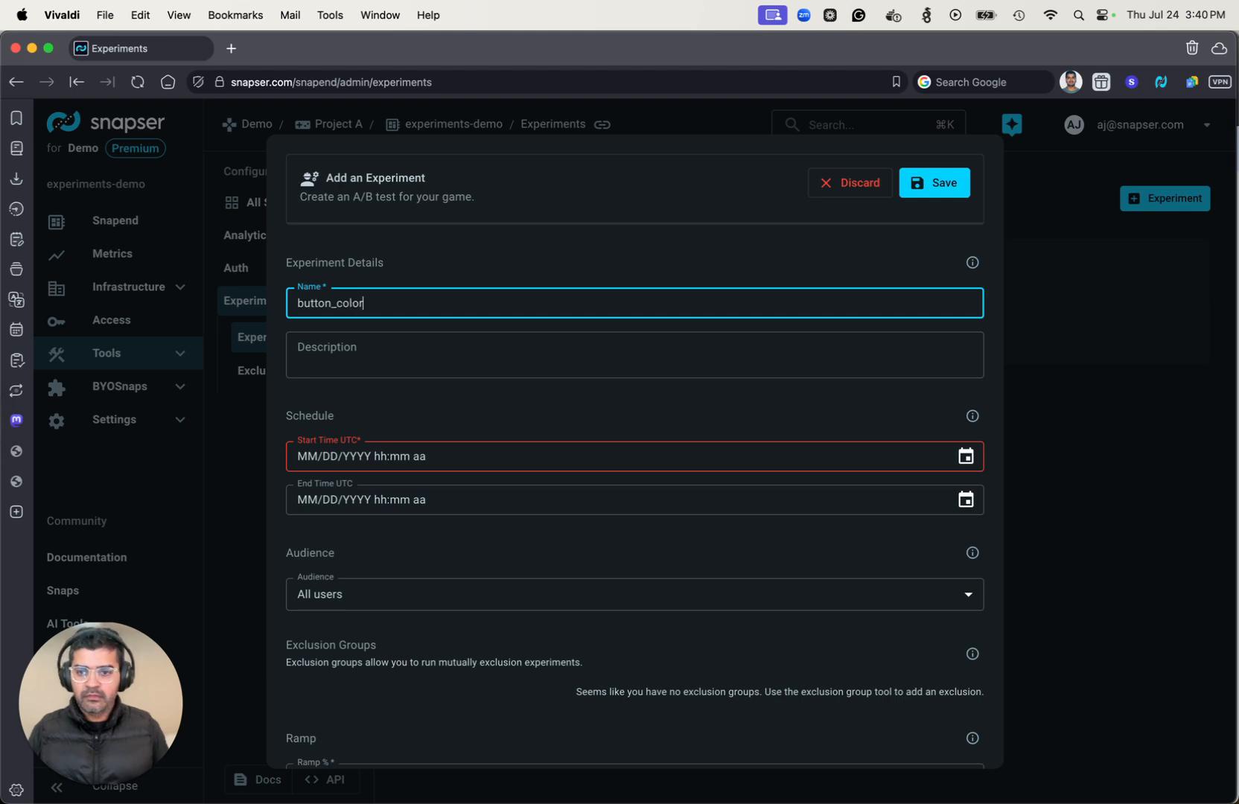
left_click(529, 342)
type("Desc")
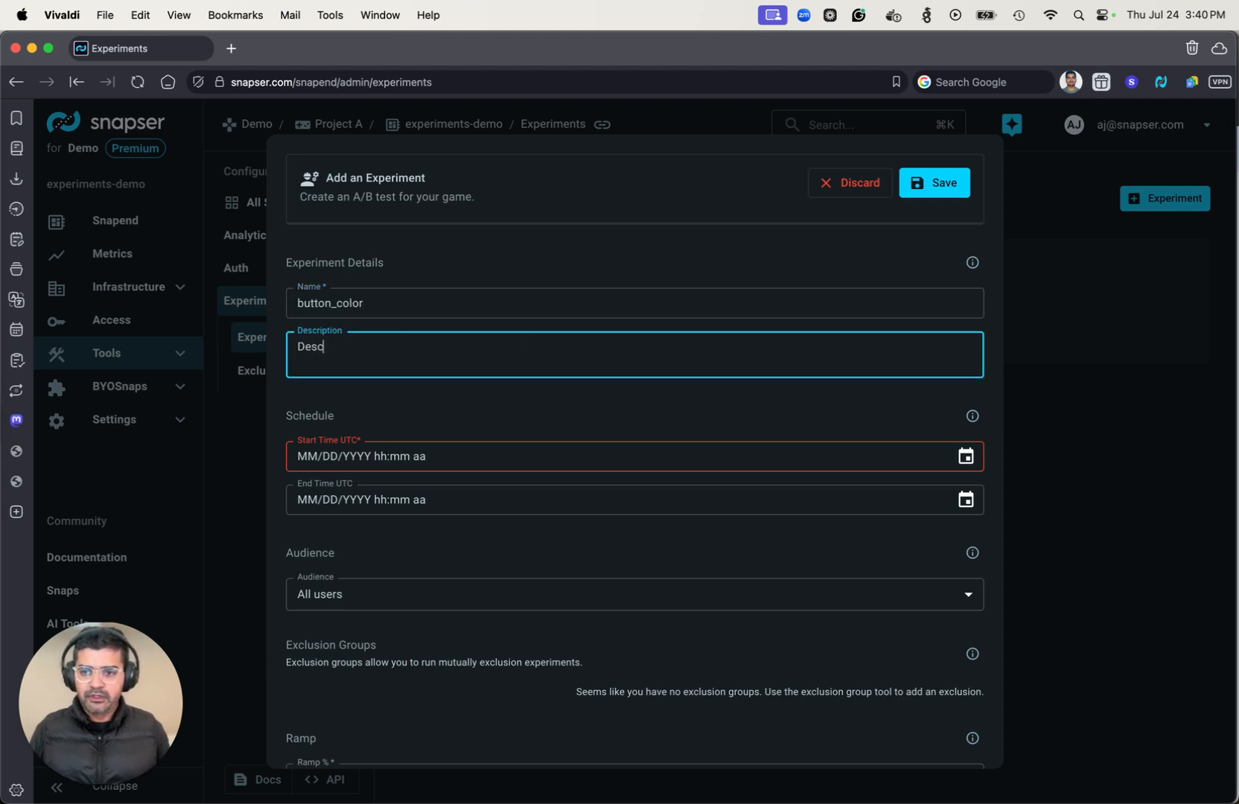
Schedule the experiment to start on 07/23/2025 at 12:00 AM and end on 07/30/2025 at 12:00 AM.
left_click(965, 457)
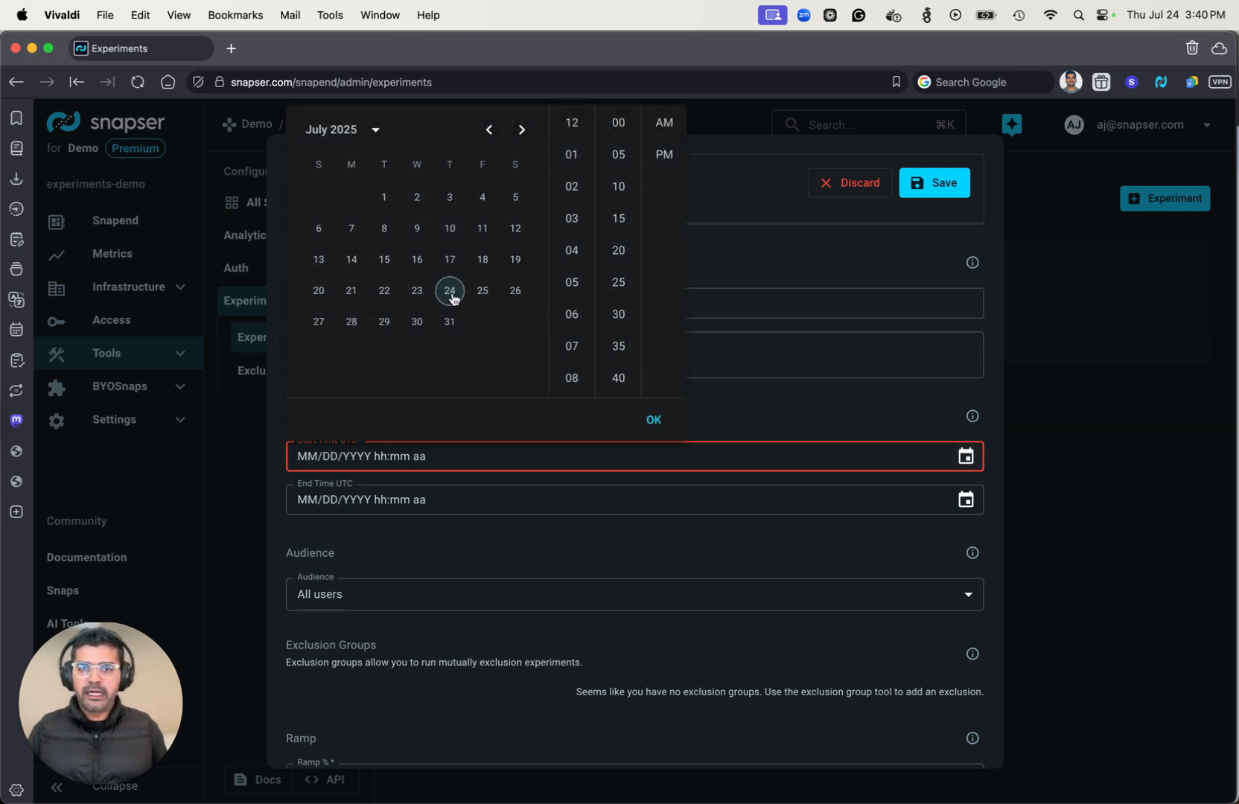
left_click(418, 291)
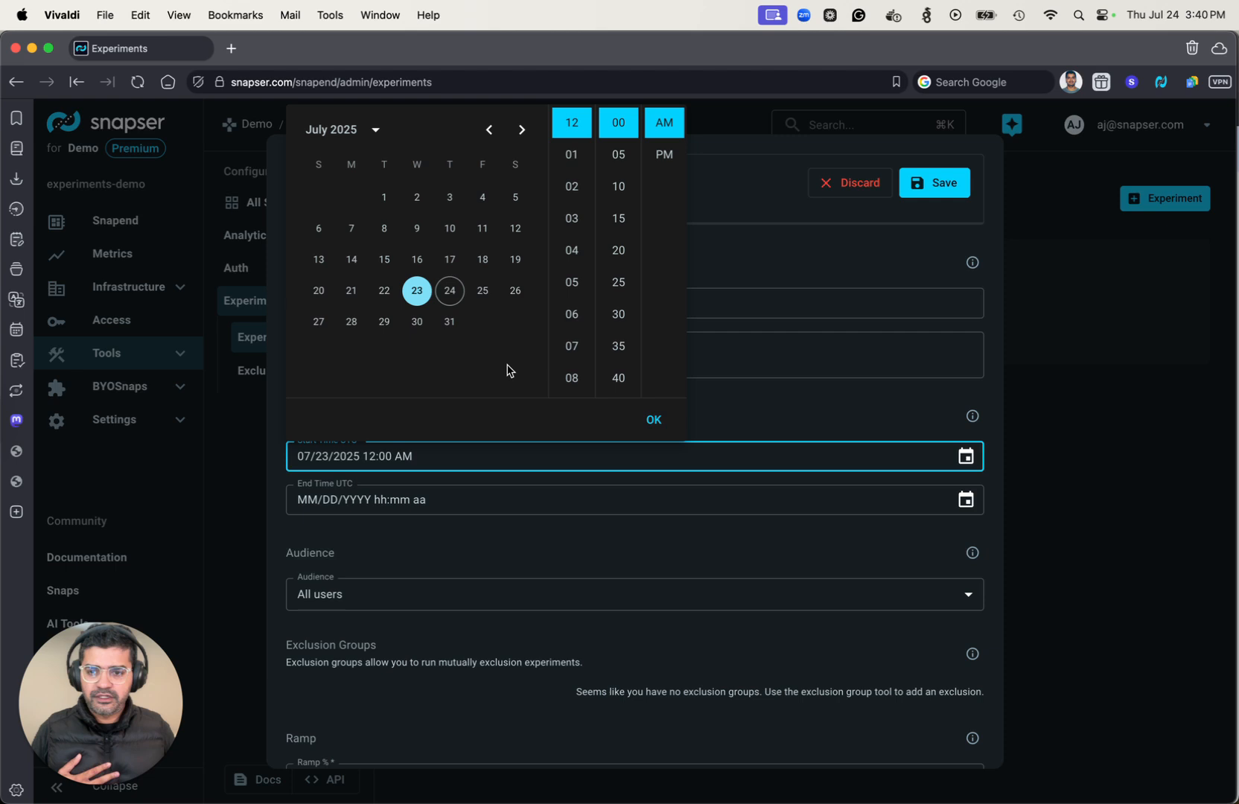
left_click(867, 419)
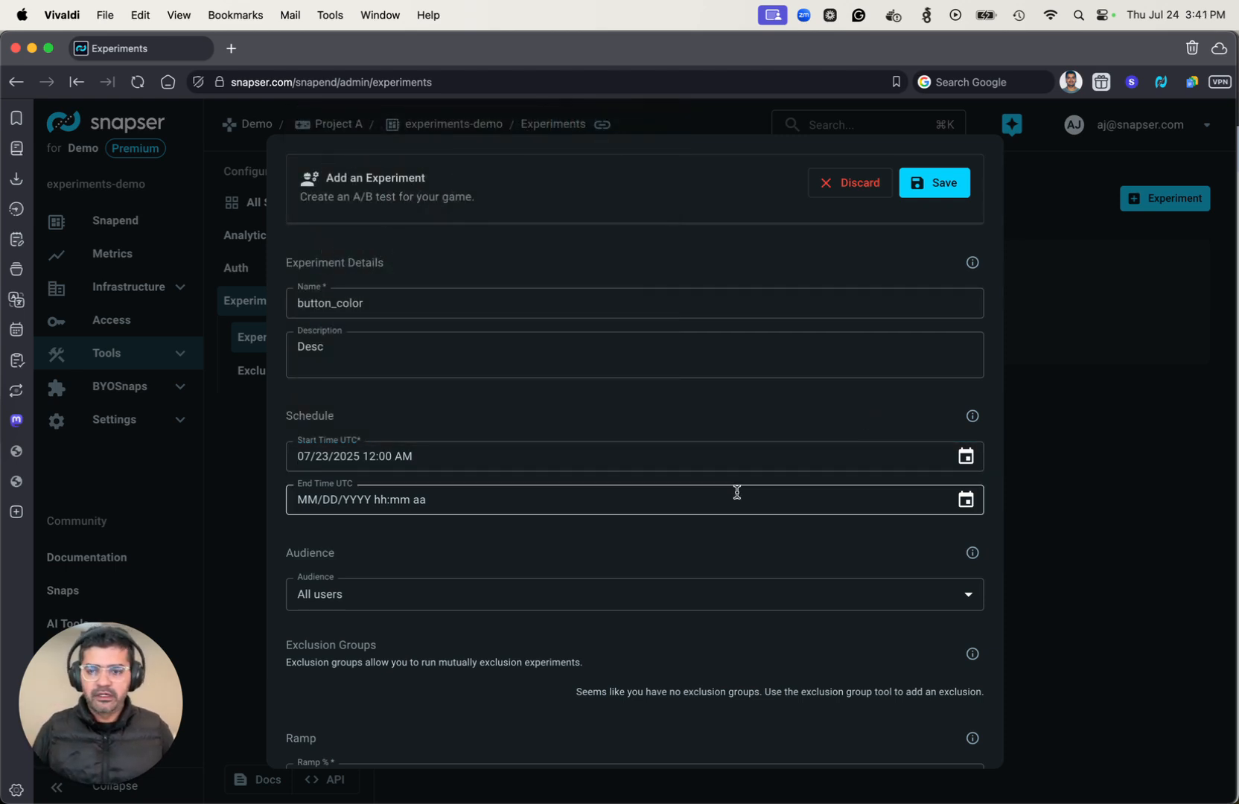
scroll(737, 492, "down", 2)
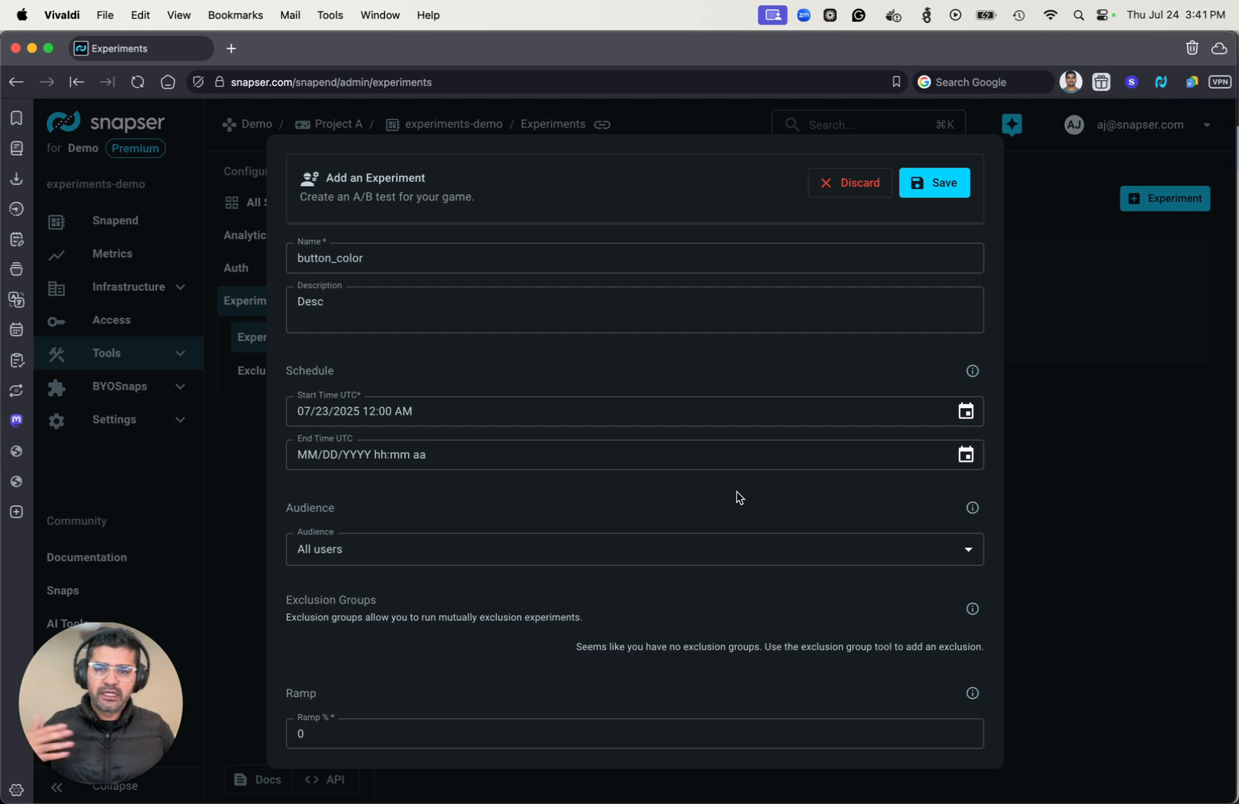
left_click(966, 454)
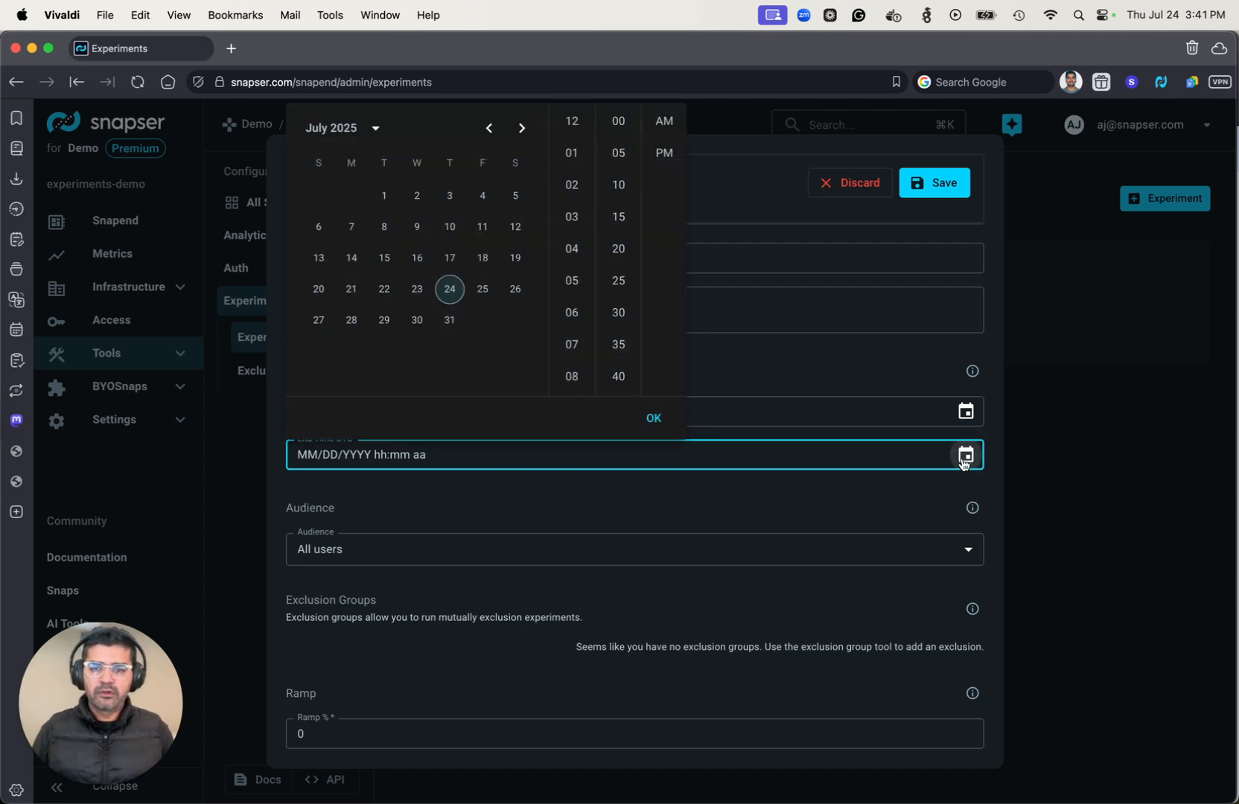
left_click(417, 320)
left_click(778, 391)
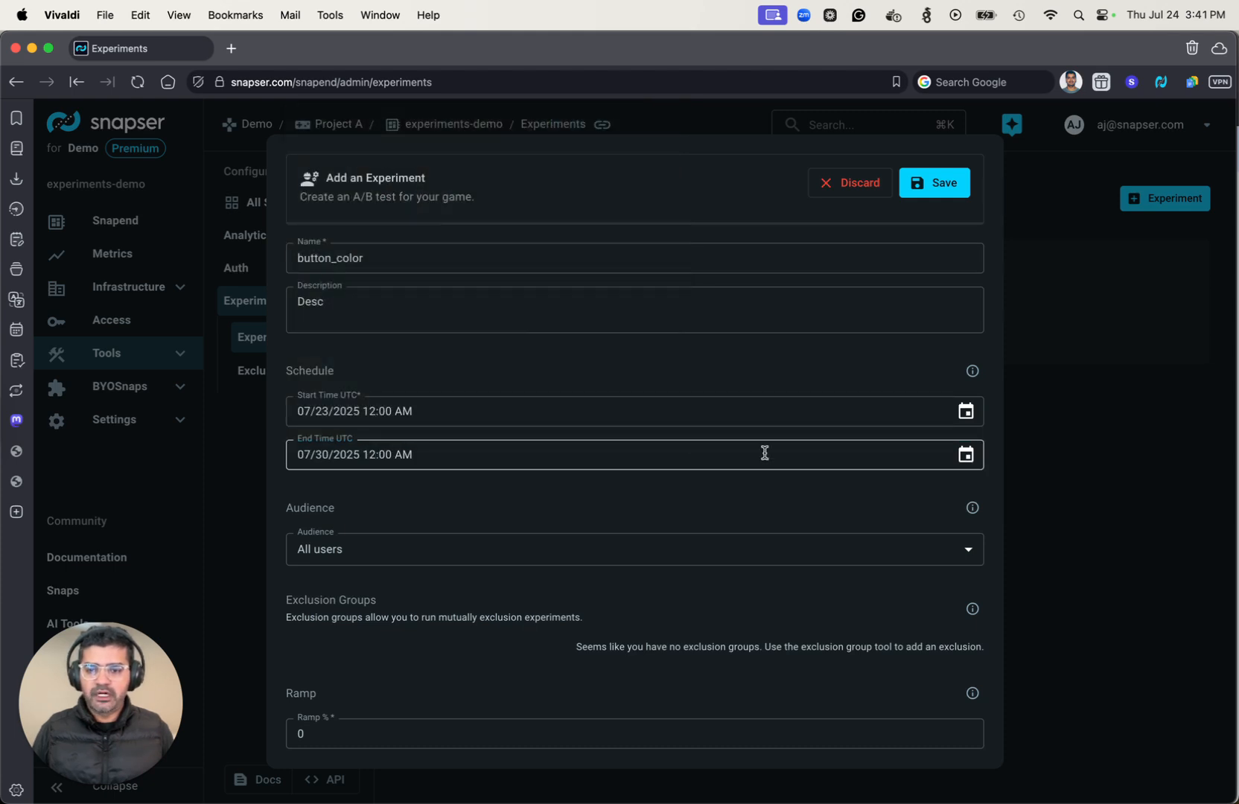
Look over the audience, ramp and variant settings, collapsing the Control and Treatment Variant details.
scroll(763, 454, "down", 5)
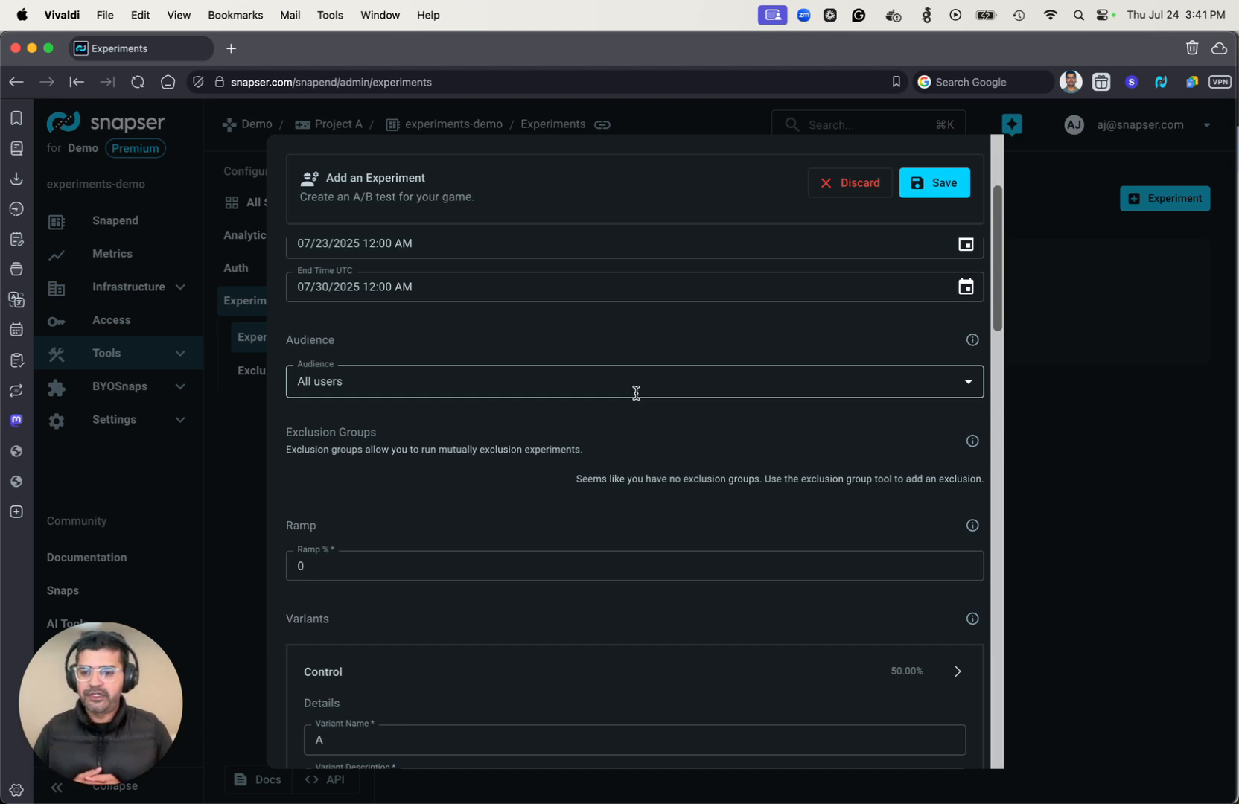
scroll(536, 500, "down", 5)
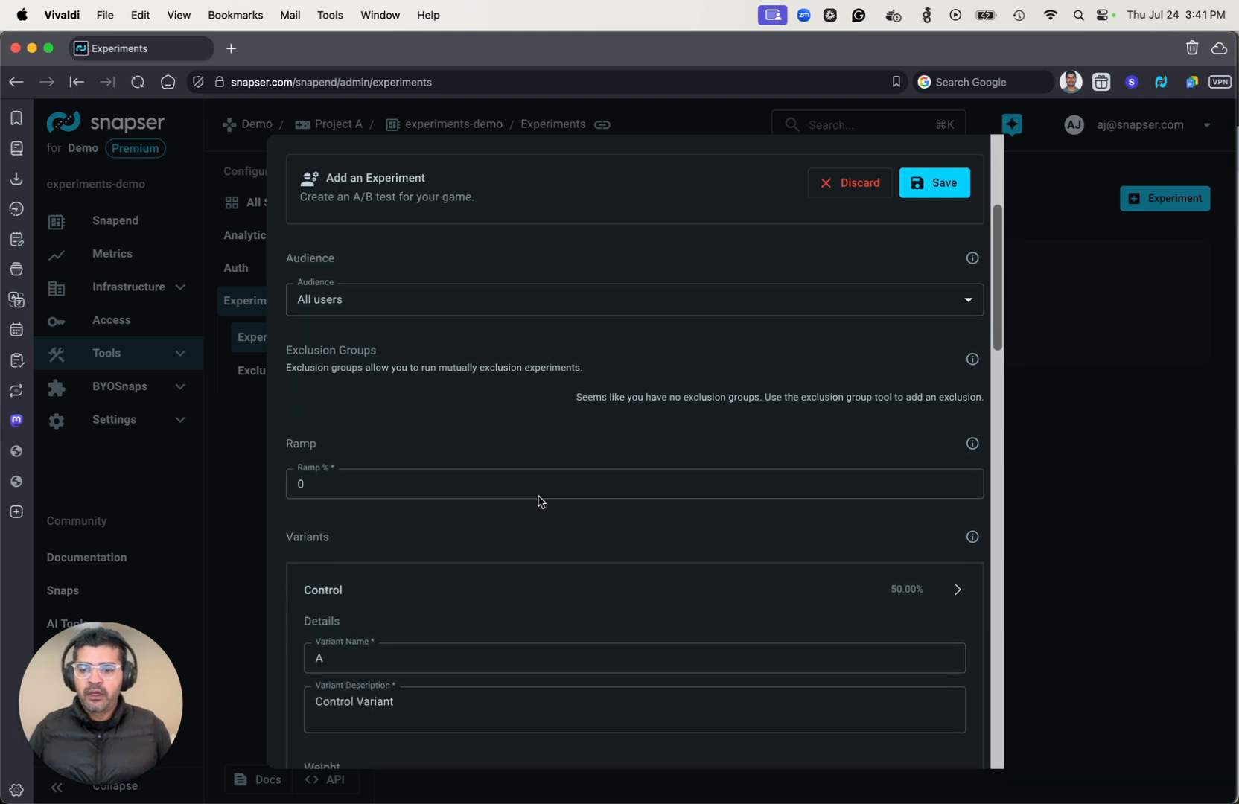
scroll(433, 424, "down", 4)
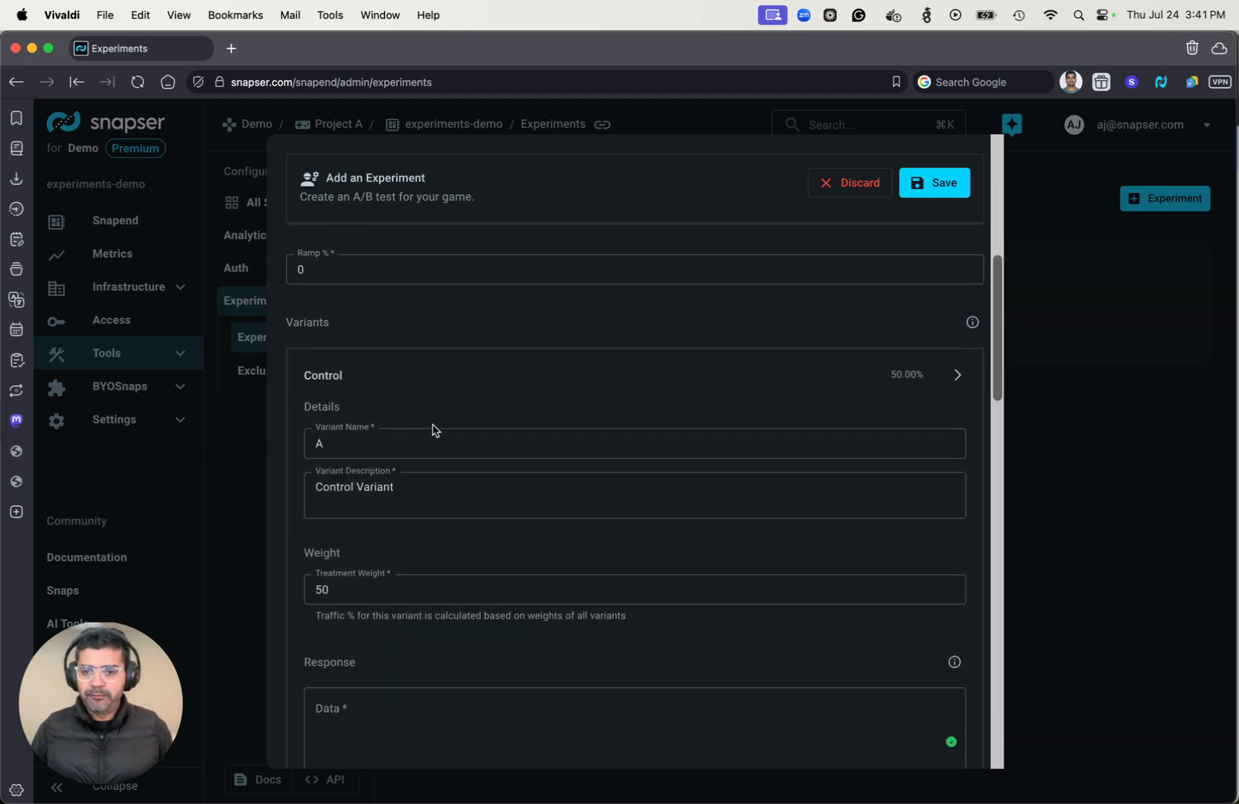
left_click(958, 377)
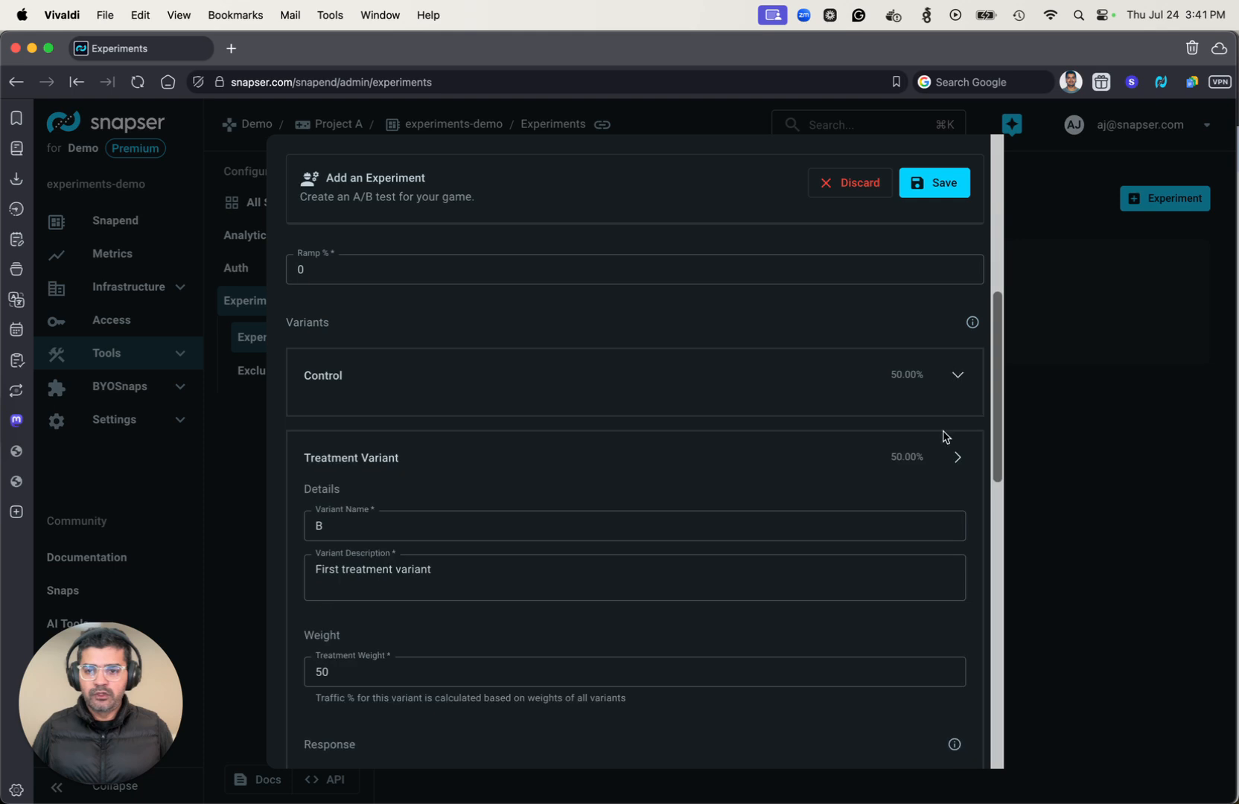
left_click(957, 457)
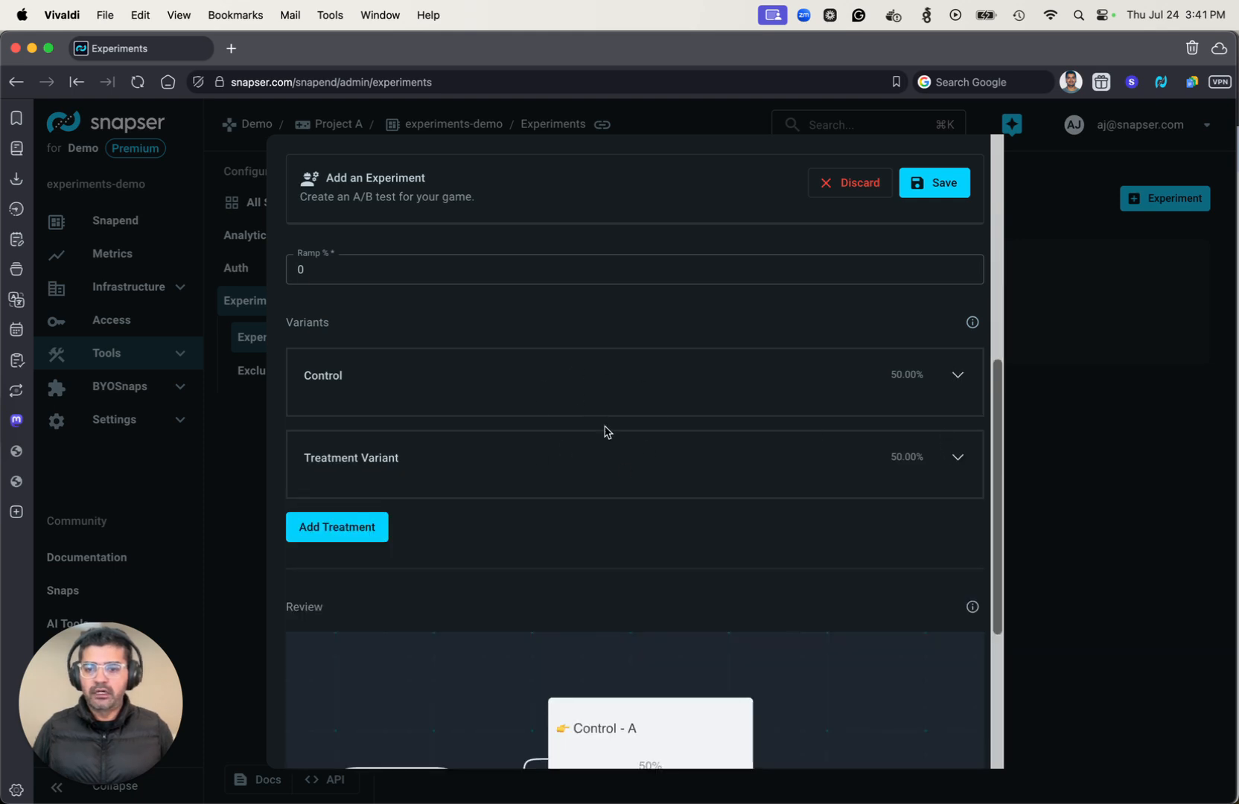
scroll(607, 432, "down", 1)
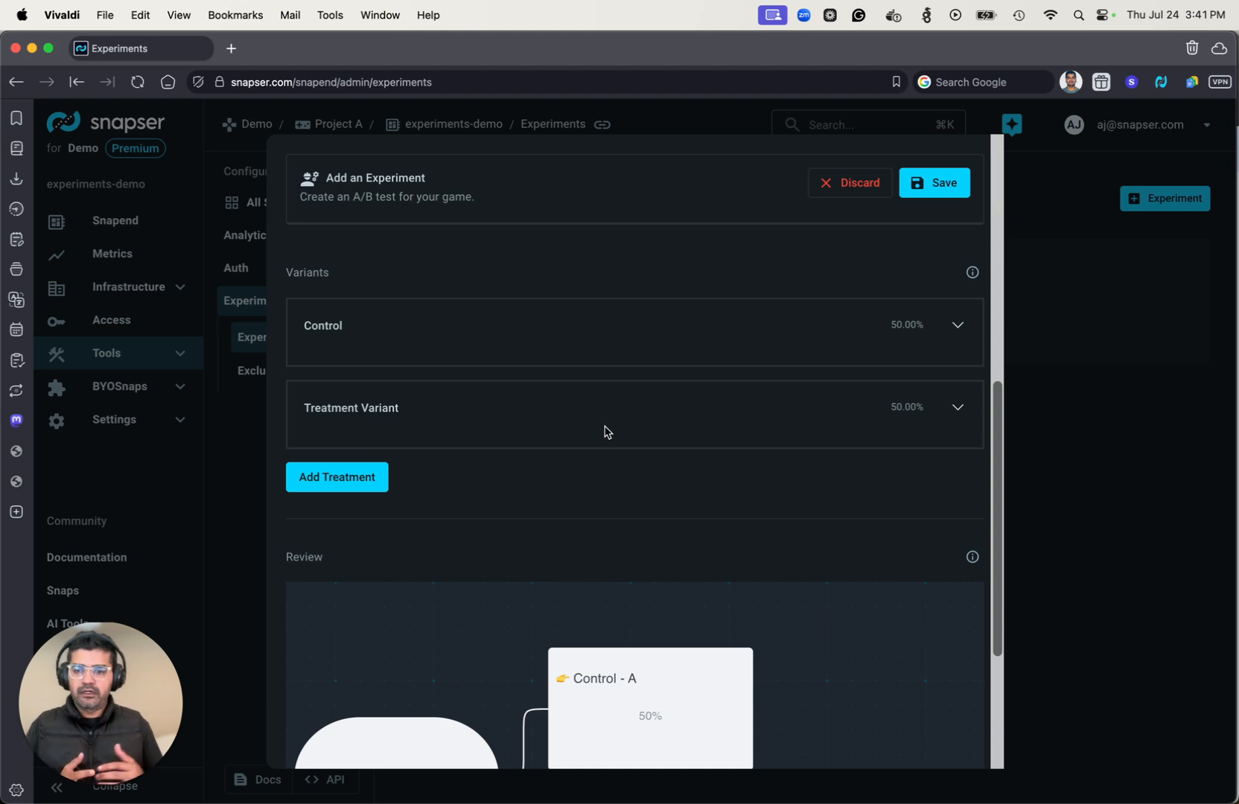
Expand the Control variant and set its response data to red.
left_click(957, 328)
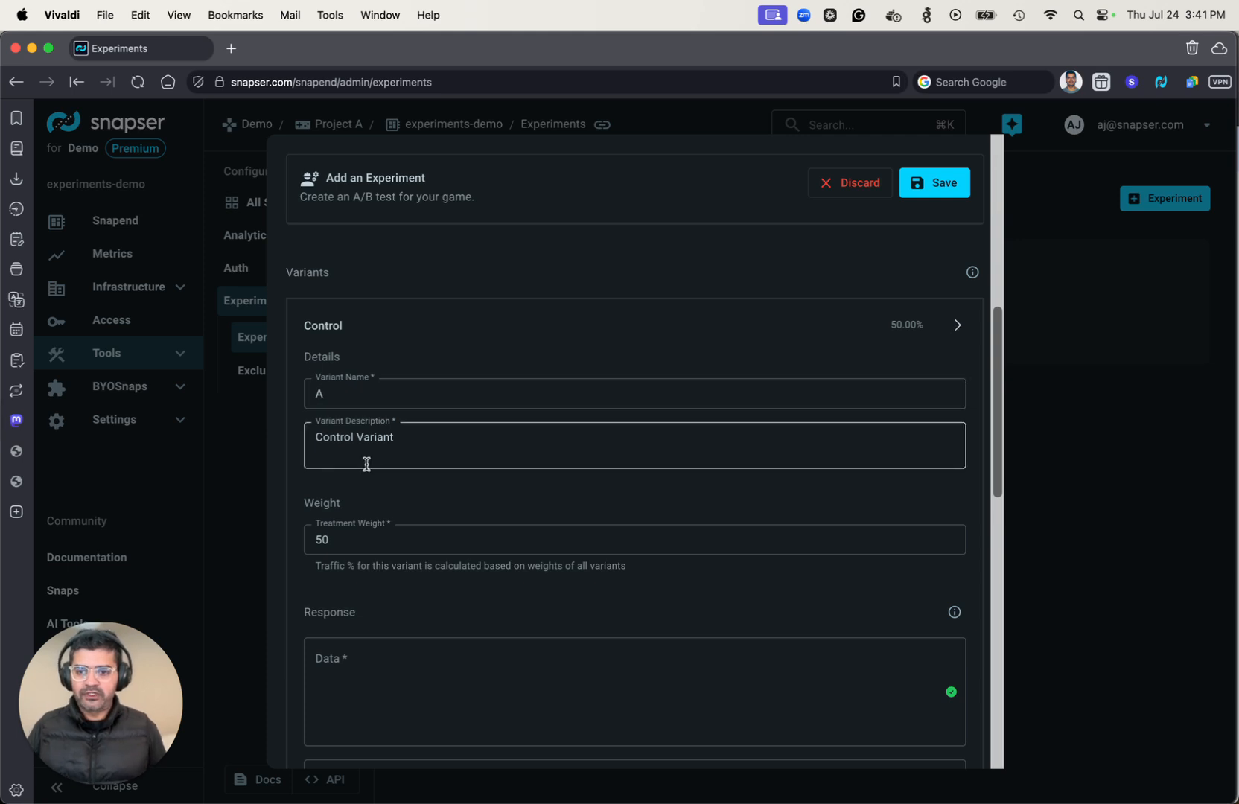
scroll(365, 462, "down", 2)
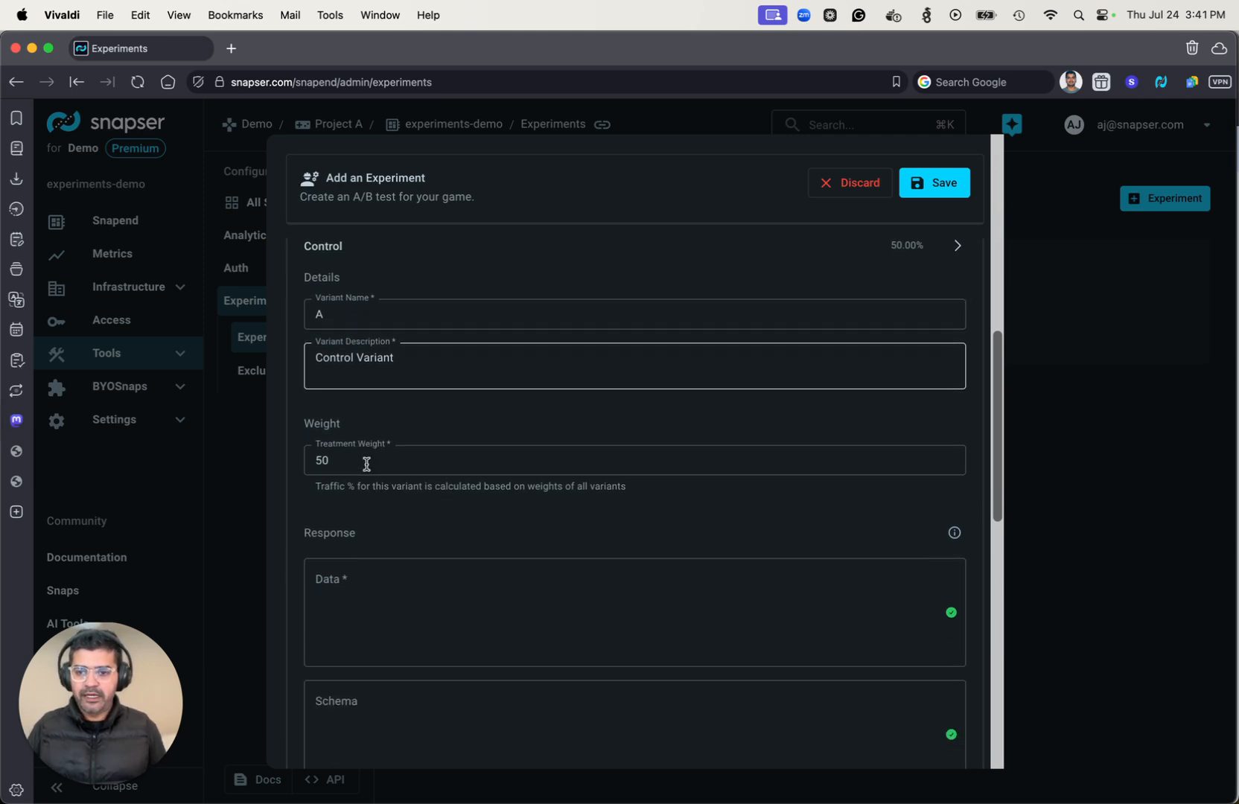
left_click(354, 591)
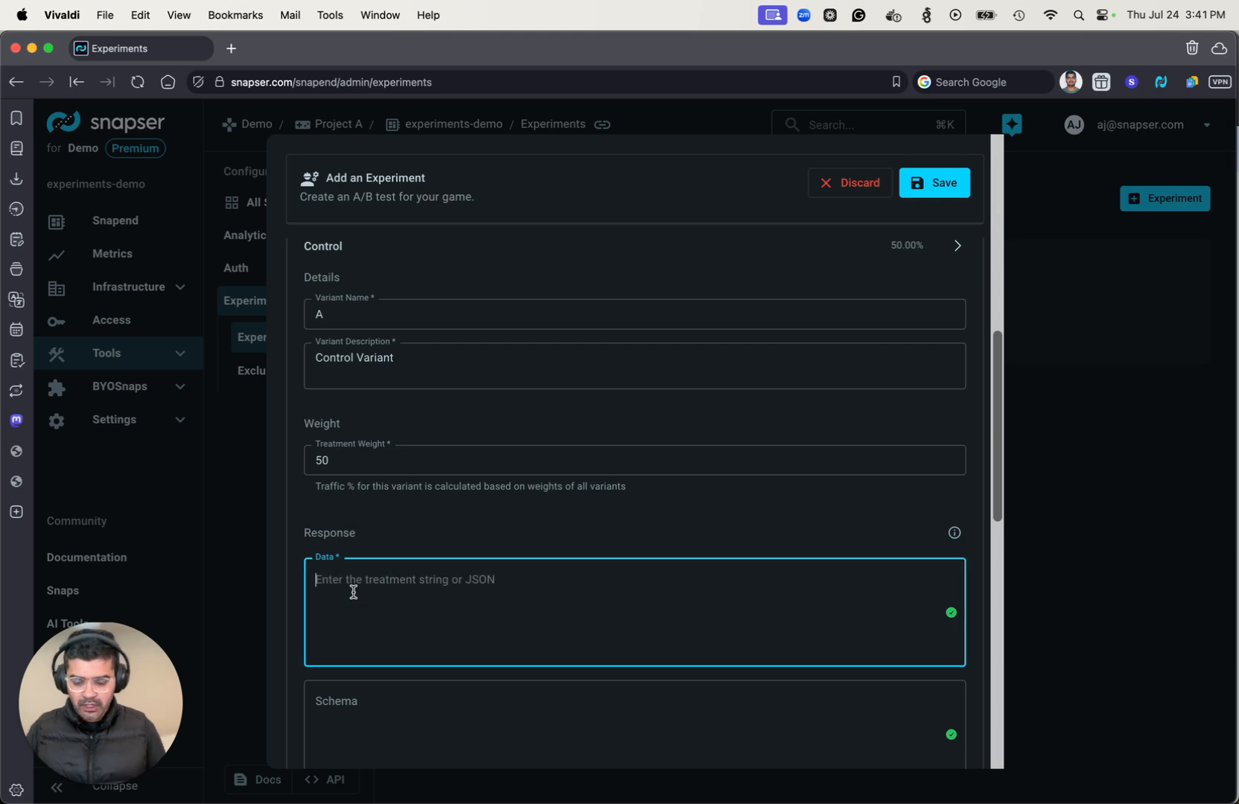
type("red")
Expand the Treatment Variant and set its response data to blue.
scroll(408, 556, "down", 3)
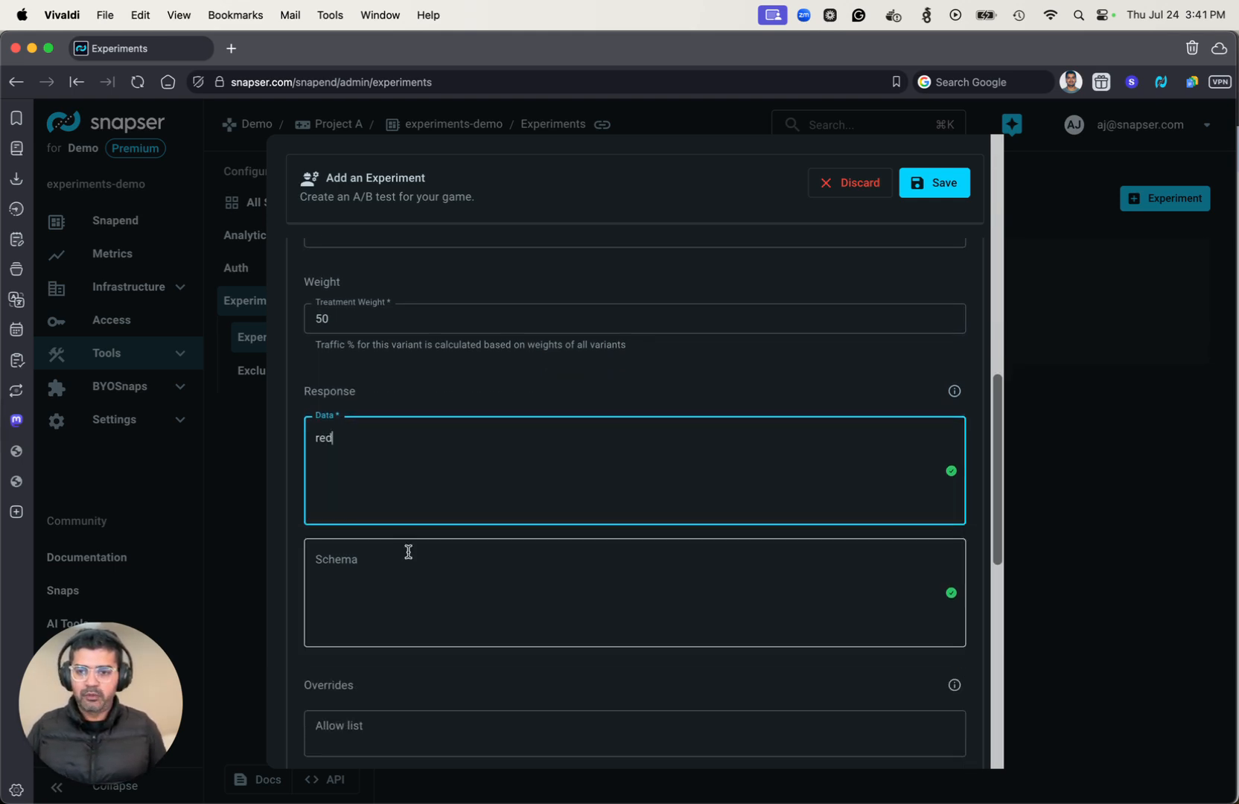
scroll(408, 552, "down", 5)
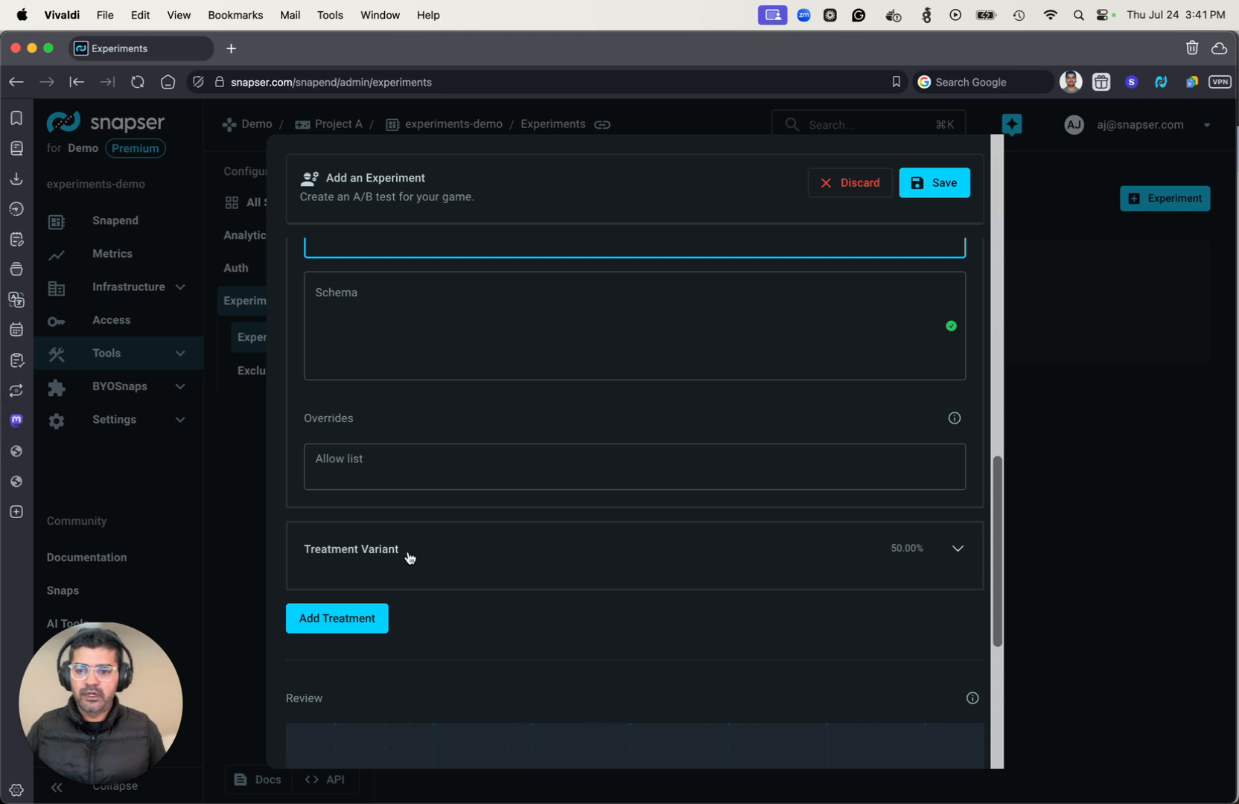
left_click(957, 551)
scroll(733, 530, "down", 2)
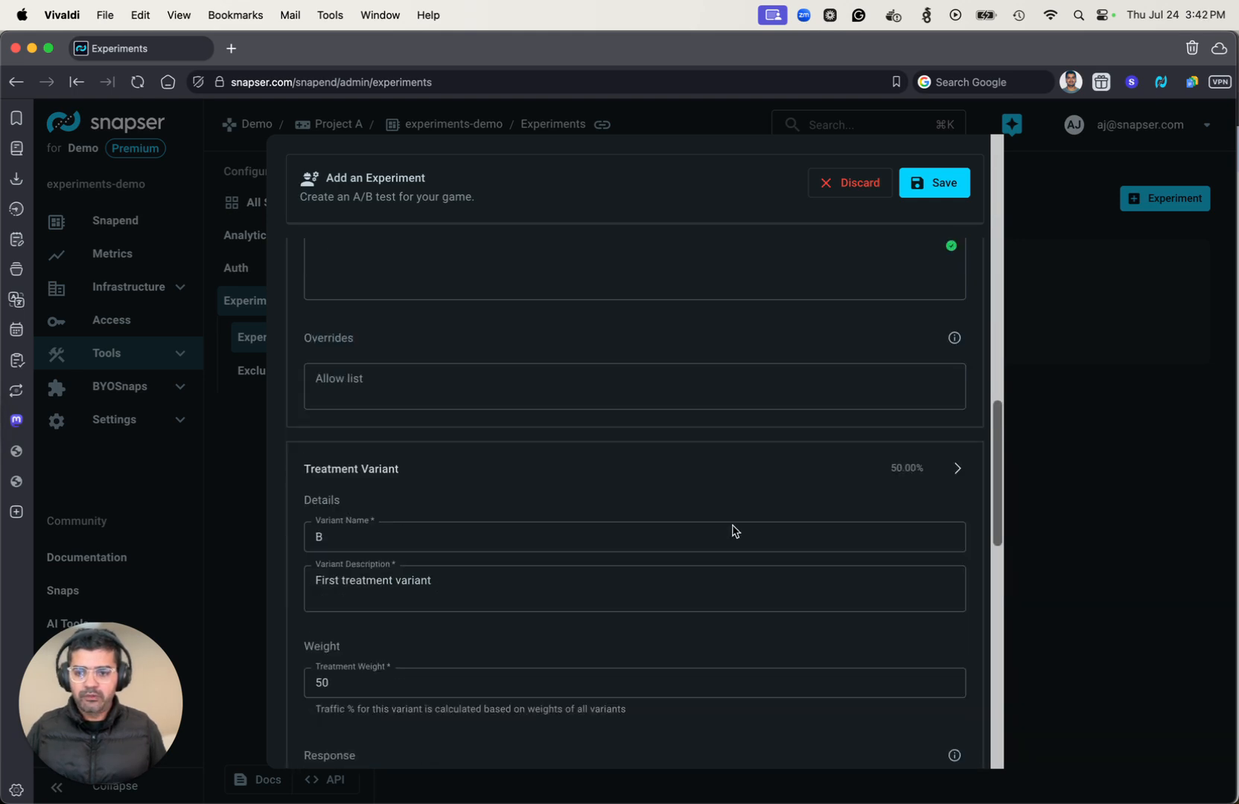
scroll(734, 530, "down", 4)
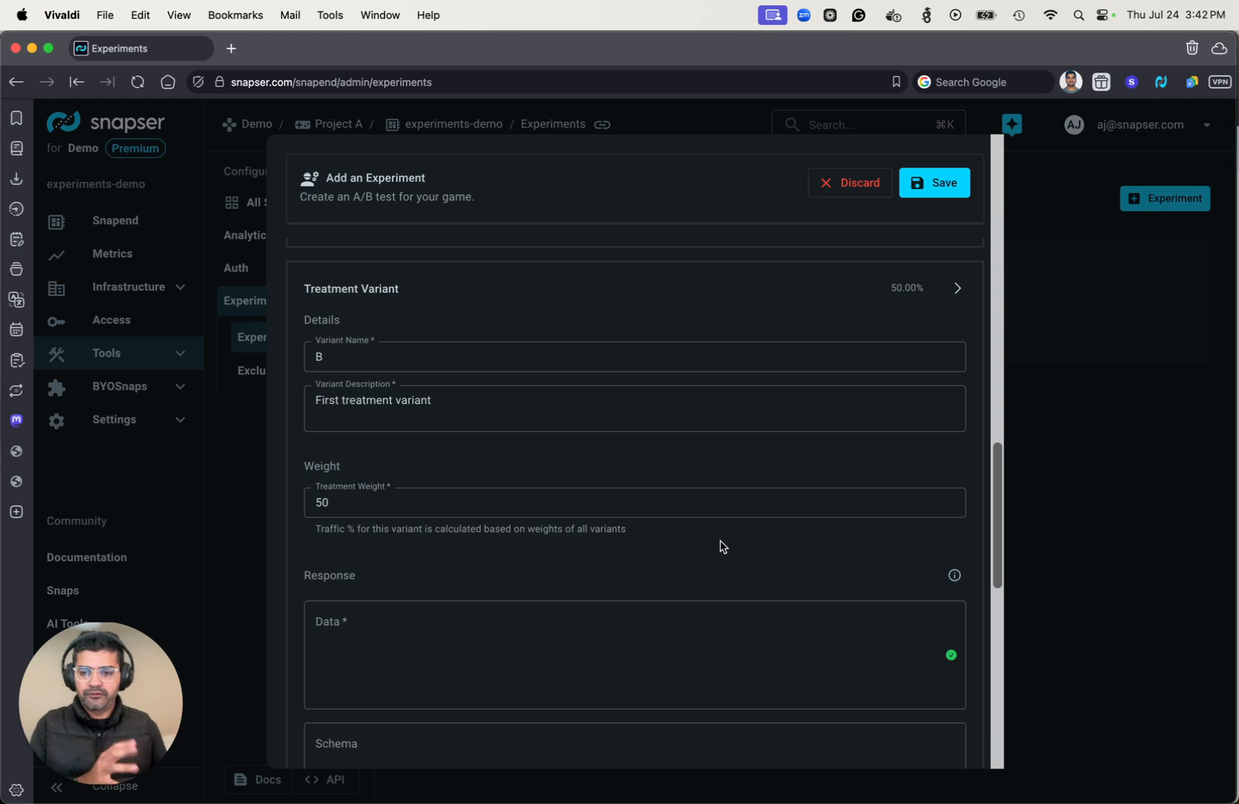
left_click(520, 634)
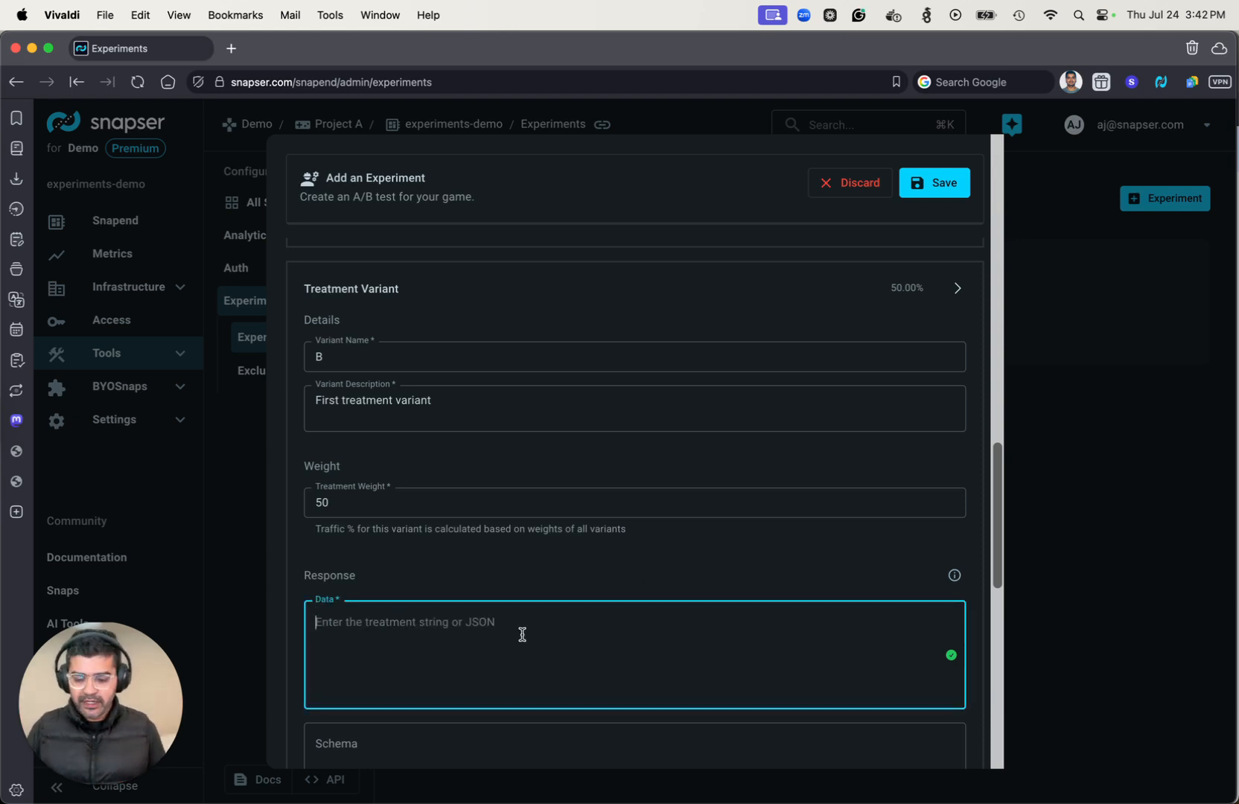
type("blue")
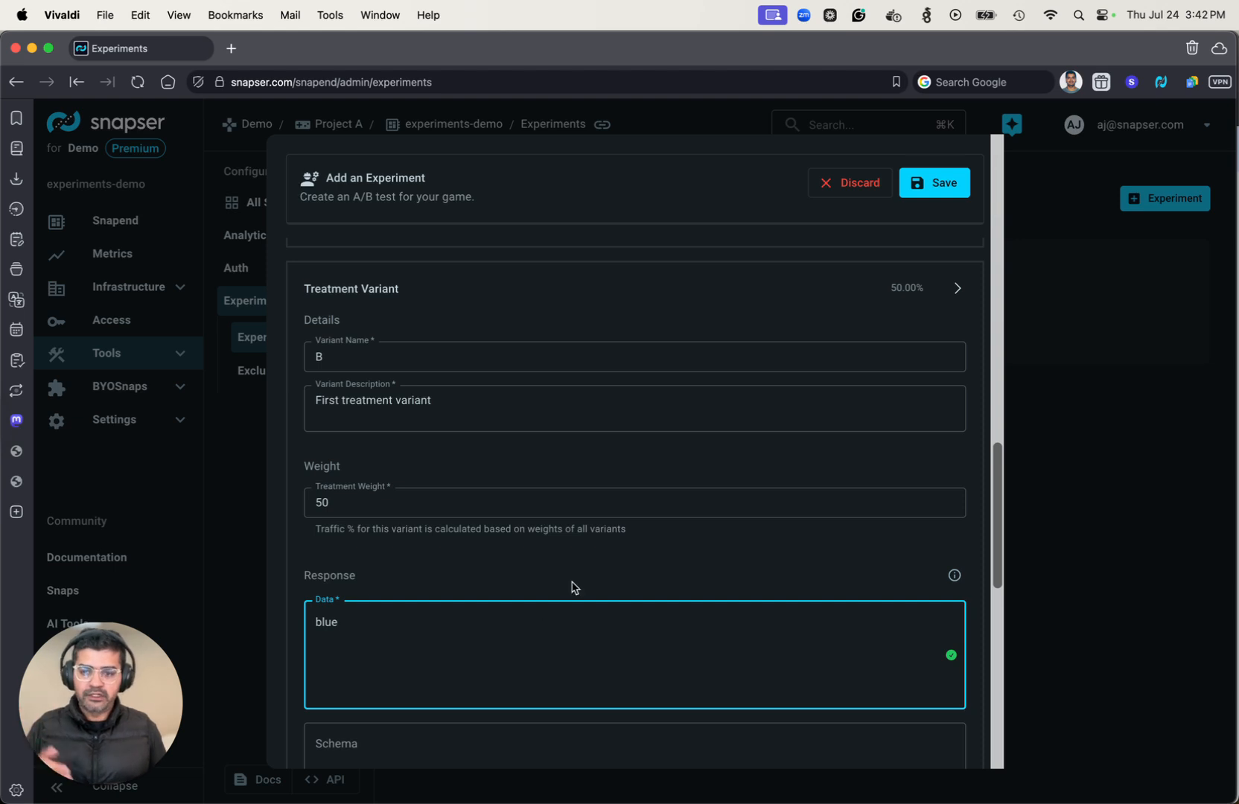
Check the experiment's review diagram and entered details, and save the experiment.
scroll(574, 586, "down", 6)
scroll(573, 587, "down", 8)
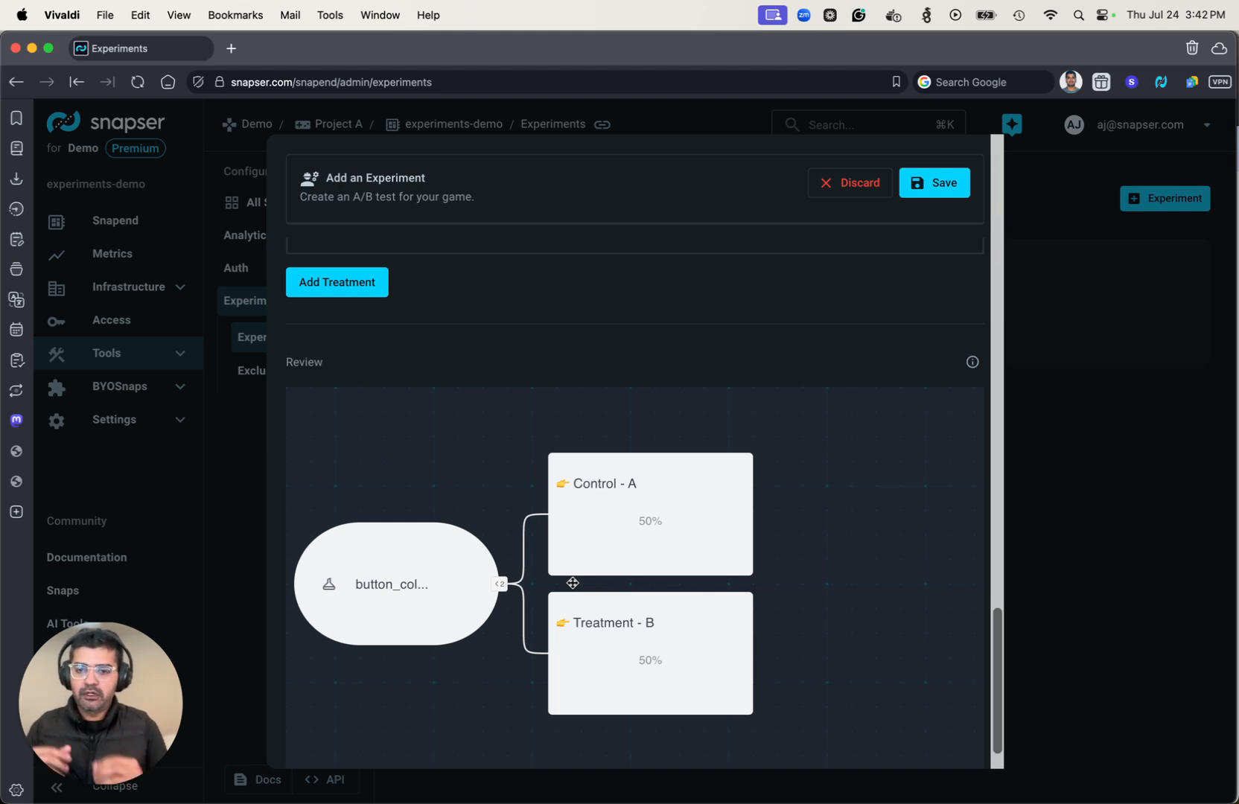
scroll(793, 311, "up", 15)
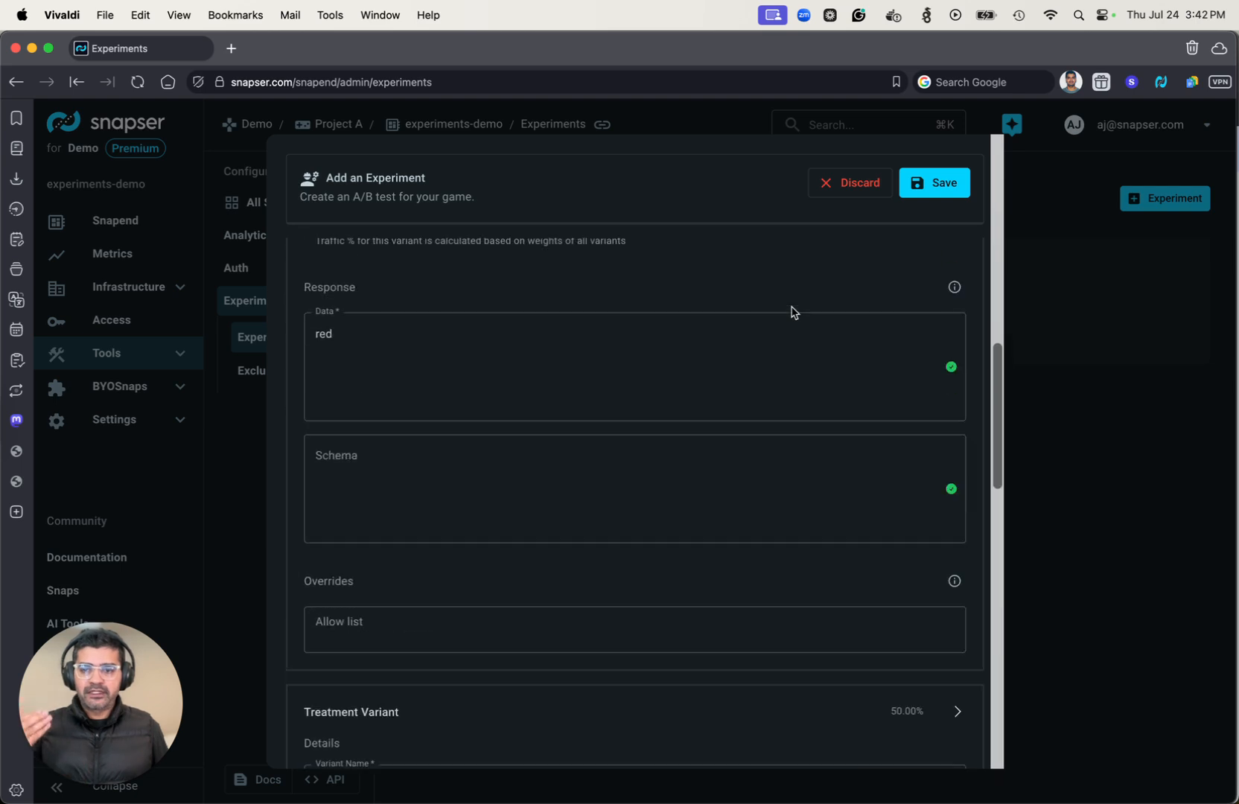
scroll(792, 311, "up", 8)
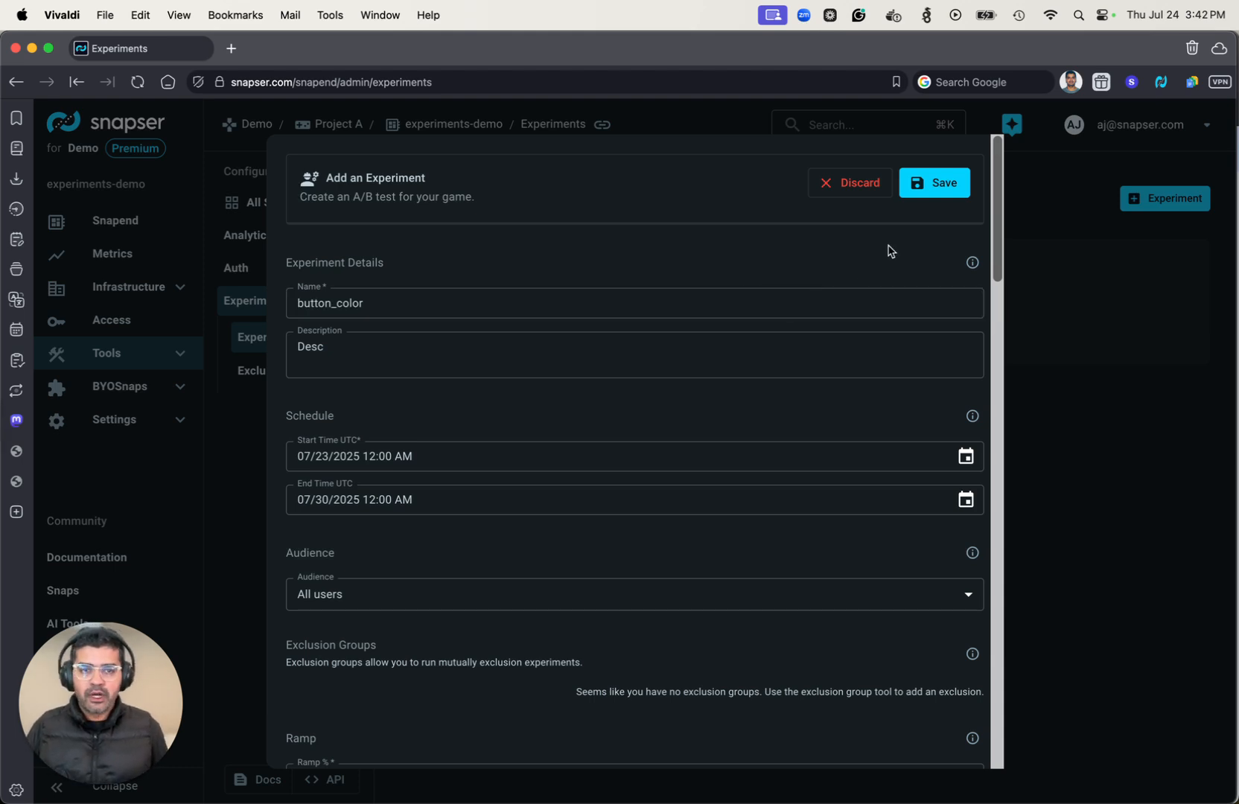
left_click(929, 192)
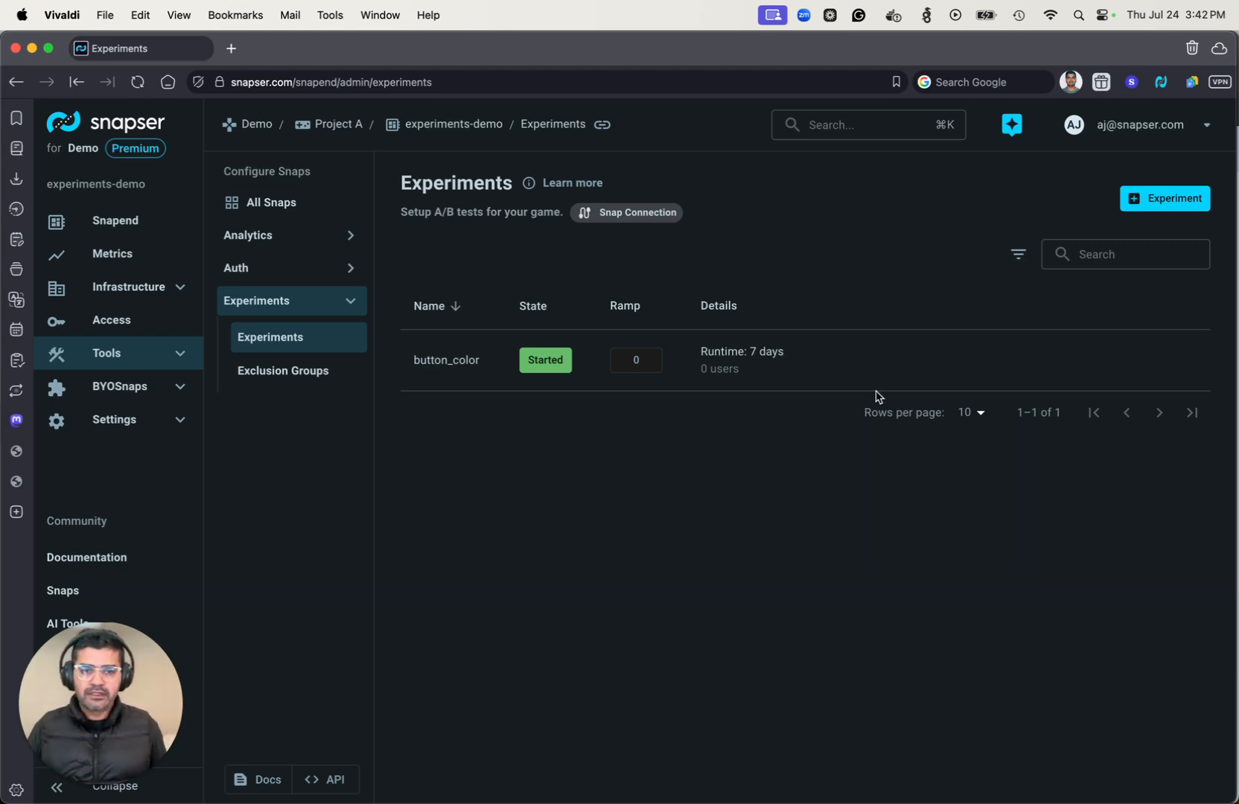
Update the button_color experiment's ramp to 100%.
mouse_move(934, 363)
left_click(981, 364)
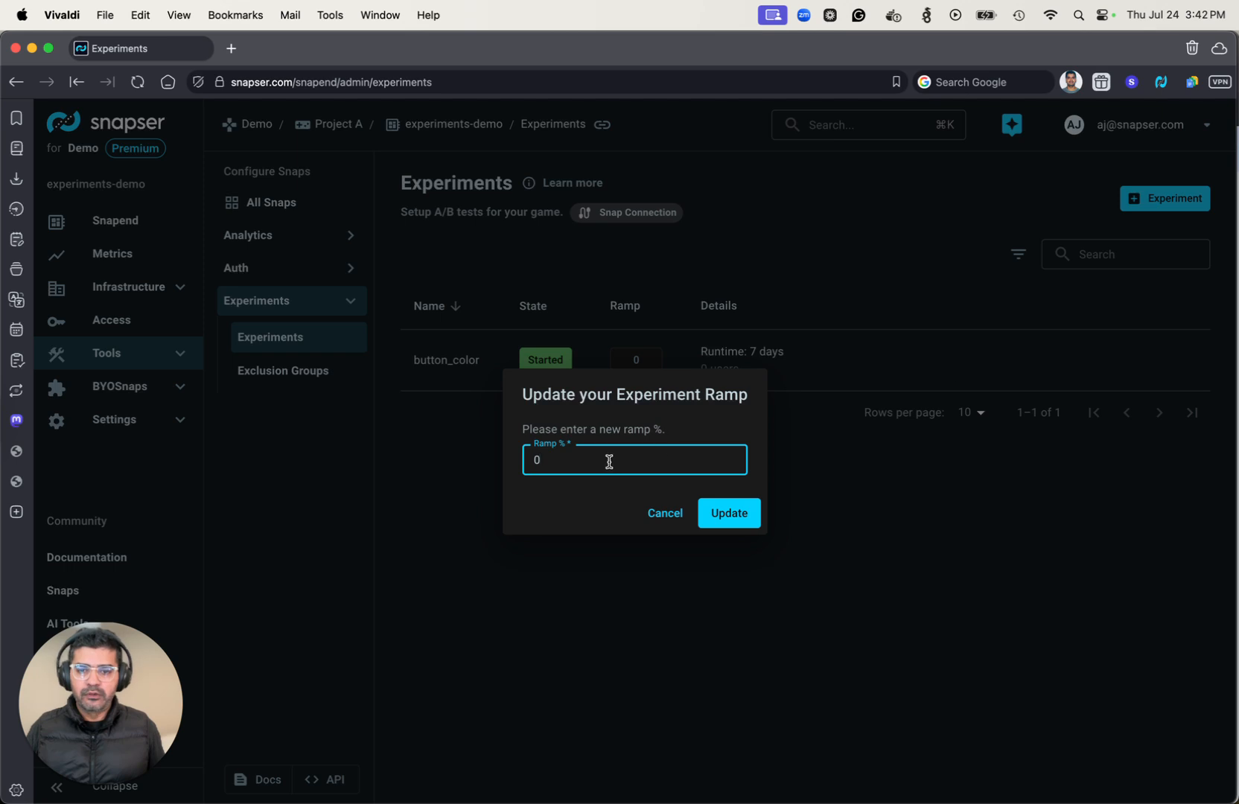
key("BackSpace")
type("100")
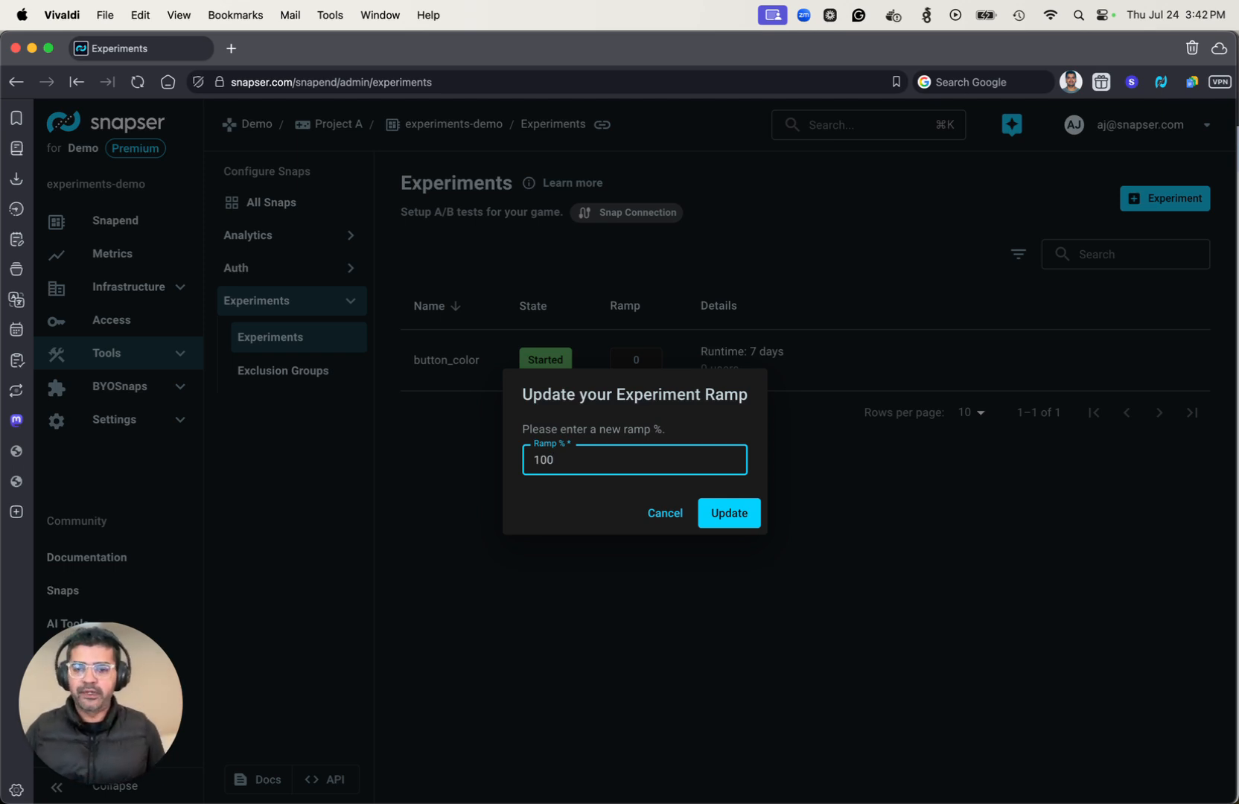
left_click(723, 521)
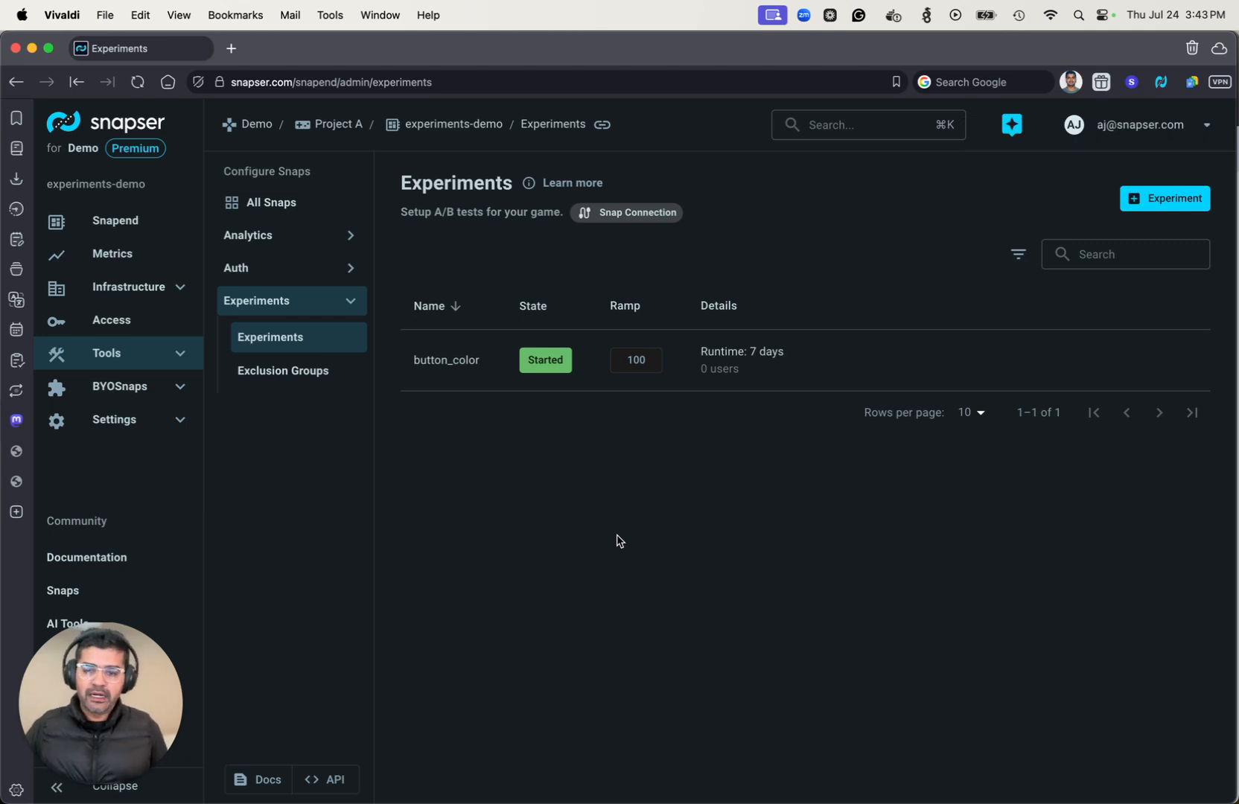
Open the connectors page in the Auth snap's authentication settings to check the configured login connectors.
left_click(335, 276)
left_click(313, 305)
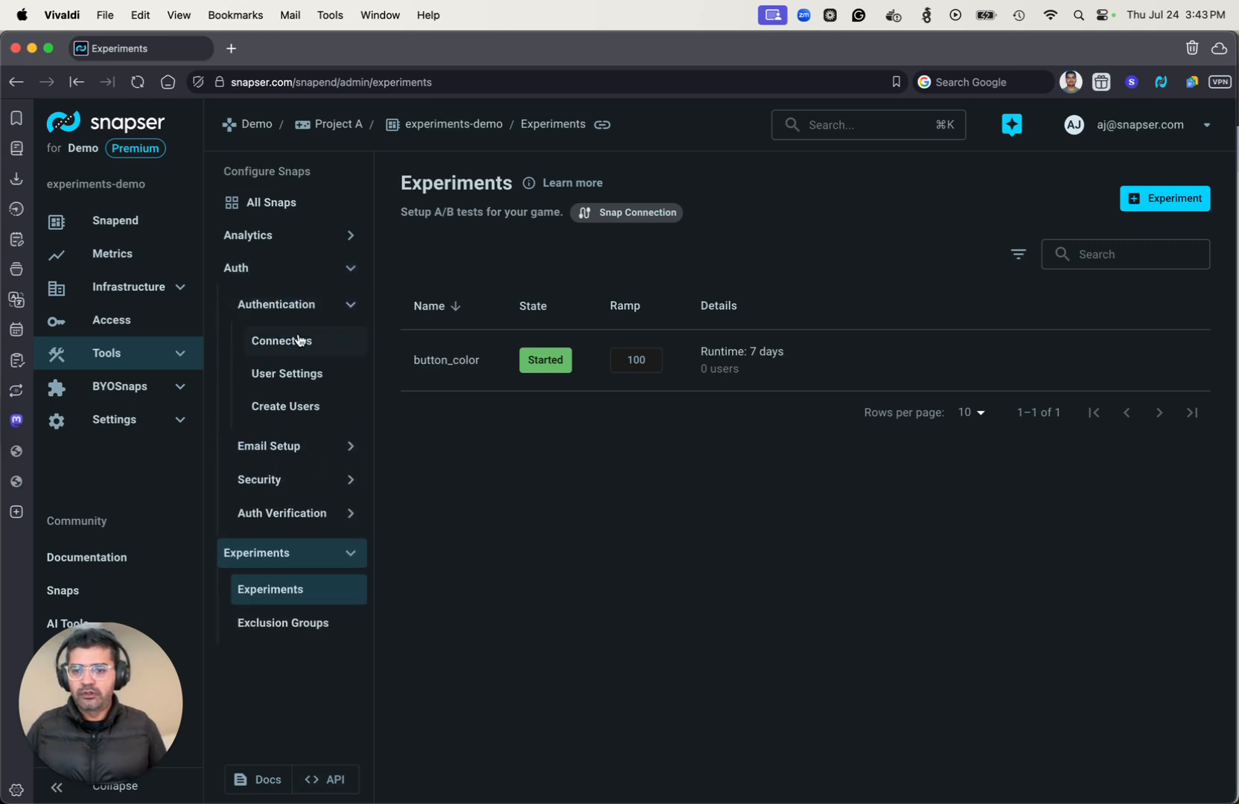
left_click(298, 340)
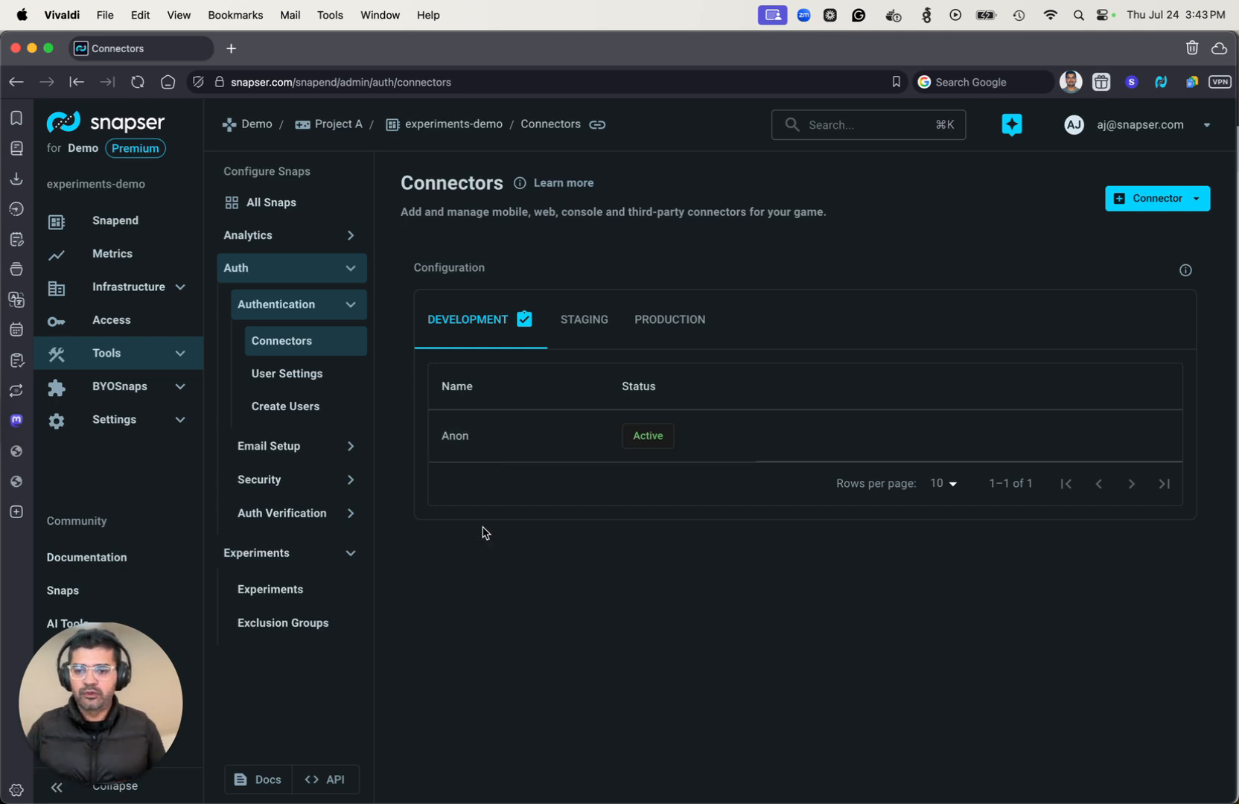
Open the AnonLogin endpoint under Anonymous Login in the Auth snap's API Explorer.
left_click(324, 782)
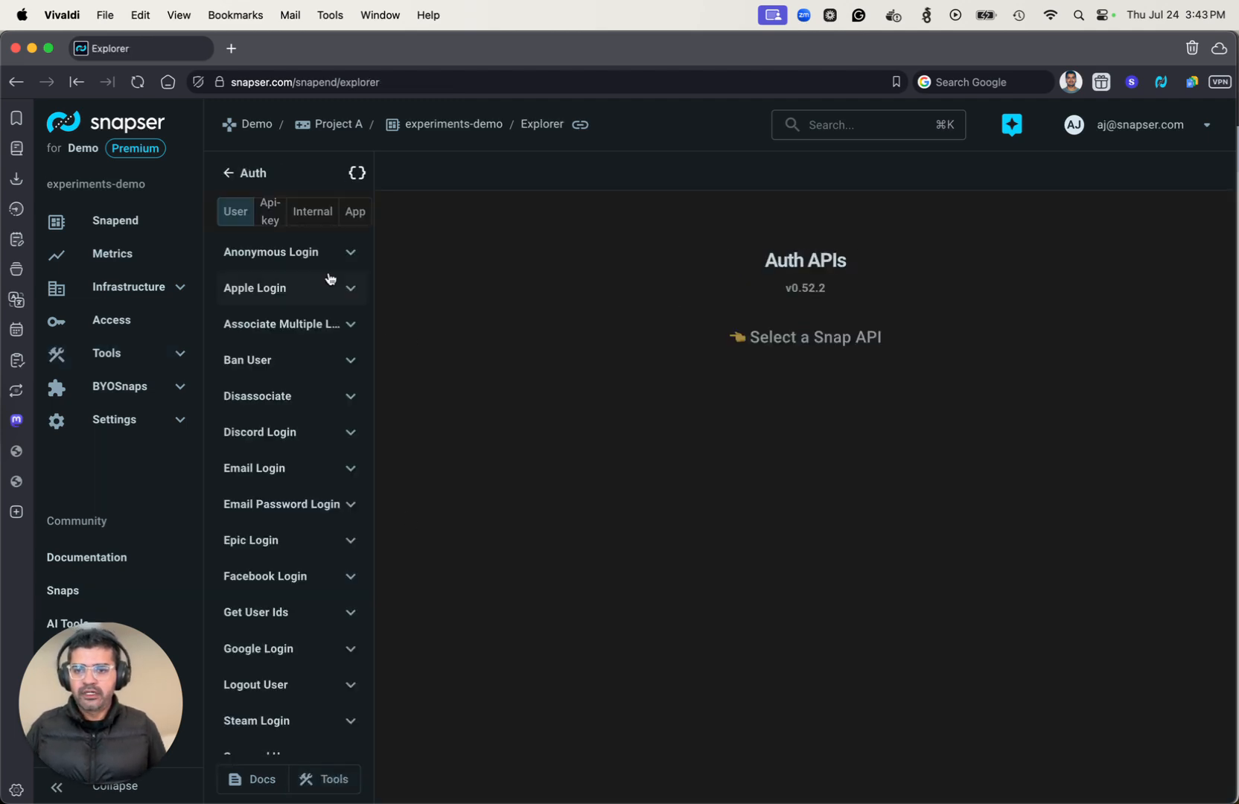
left_click(274, 252)
left_click(266, 291)
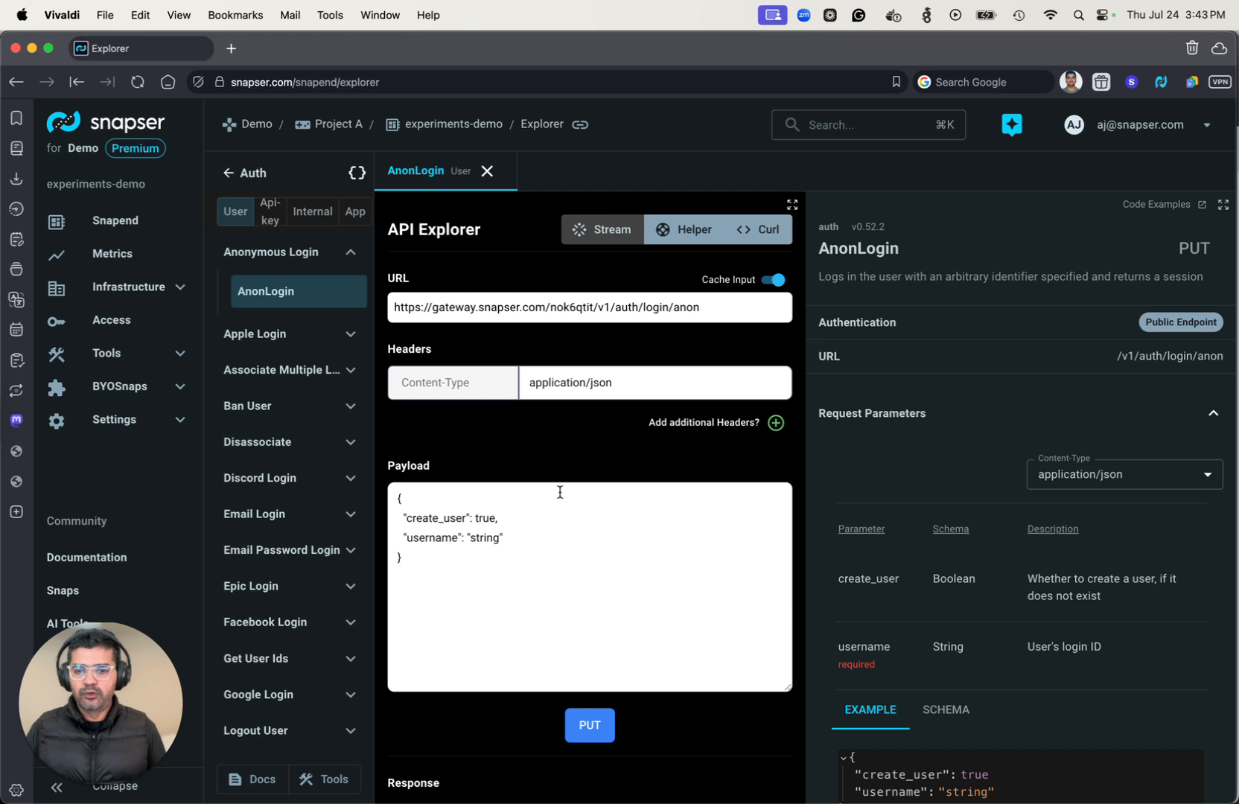
Set the username in the AnonLogin payload to user_a, send the PUT request, and check the response.
double_click(486, 538)
type("user_a")
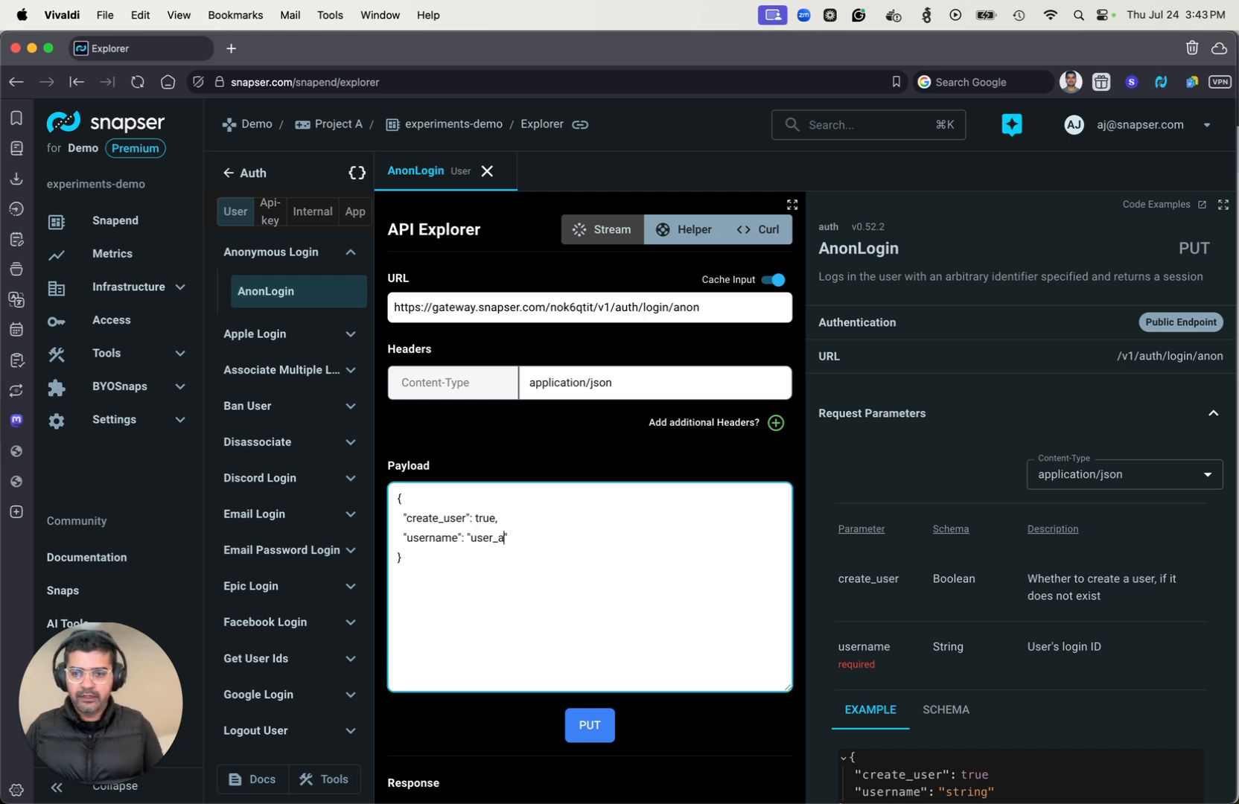
scroll(566, 573, "down", 2)
left_click(581, 633)
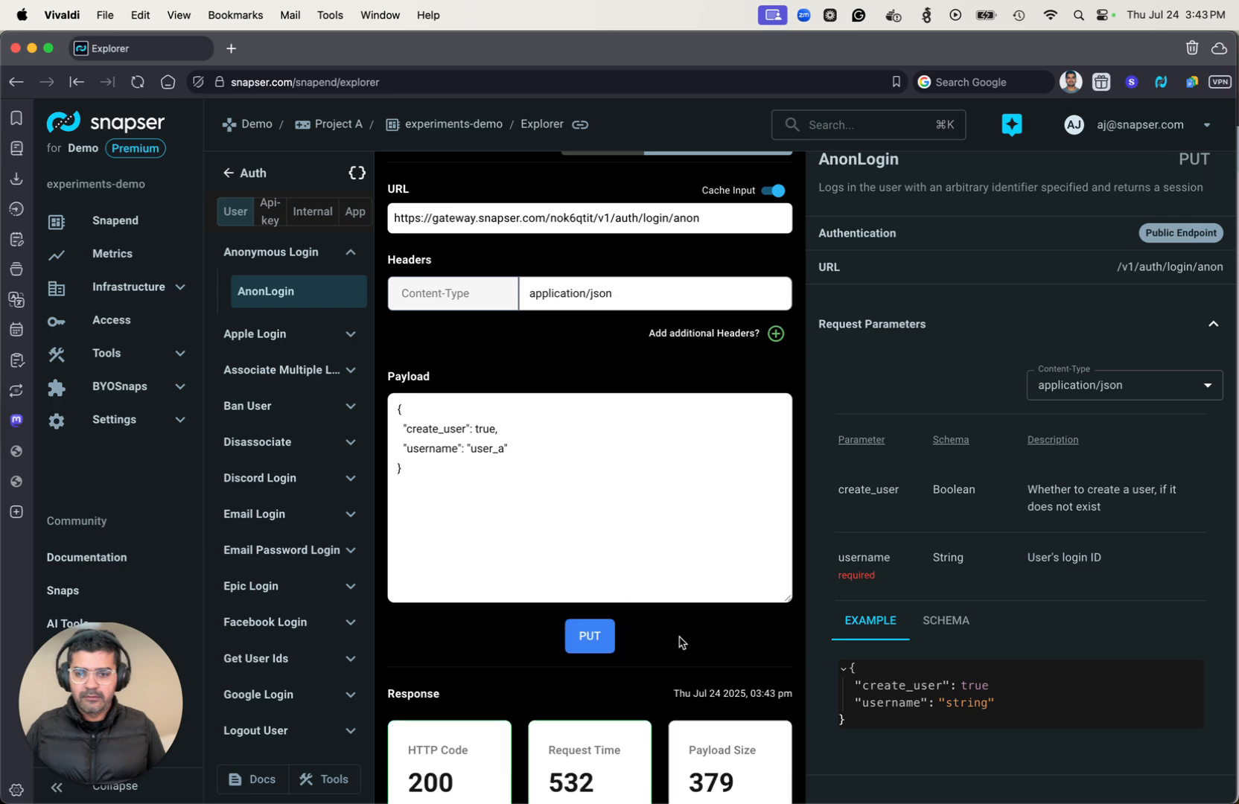
scroll(680, 642, "down", 7)
scroll(526, 597, "up", 8)
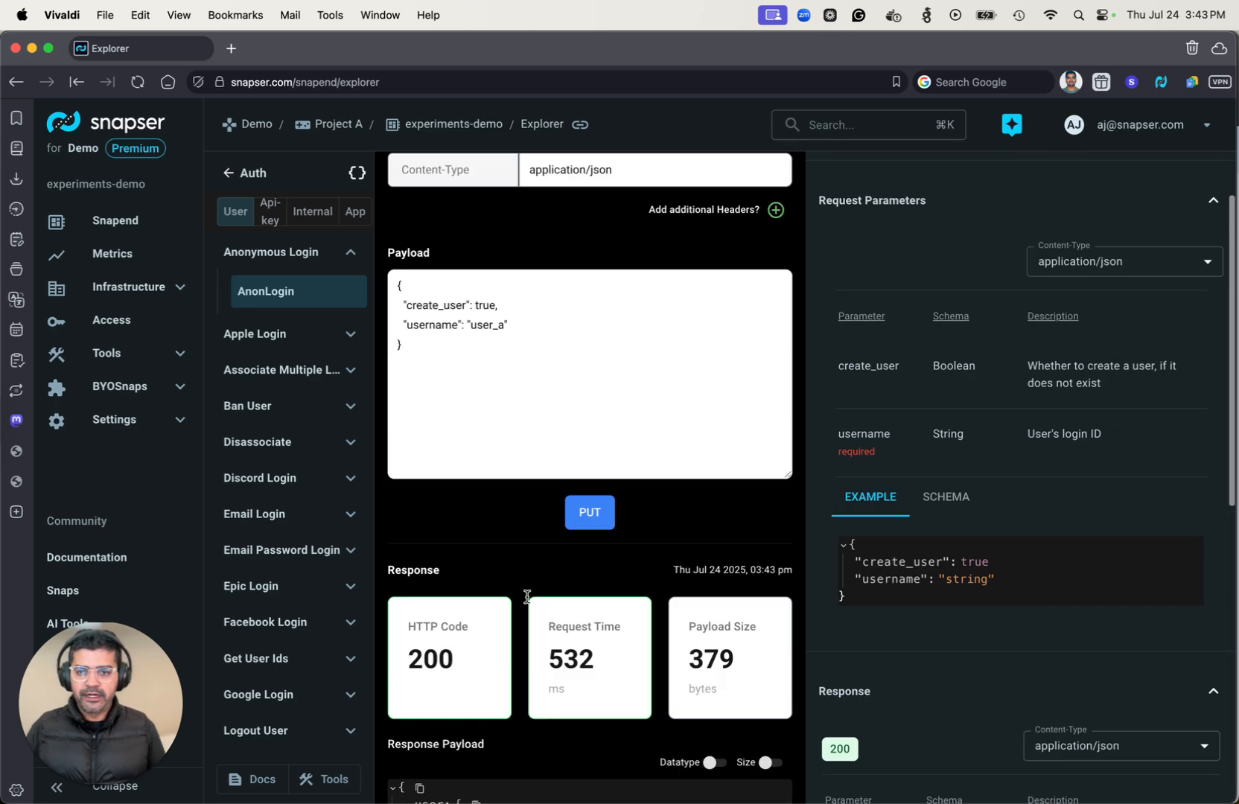
Change the username in the AnonLogin payload to user_b, send the PUT request, and check the response.
left_click(510, 519)
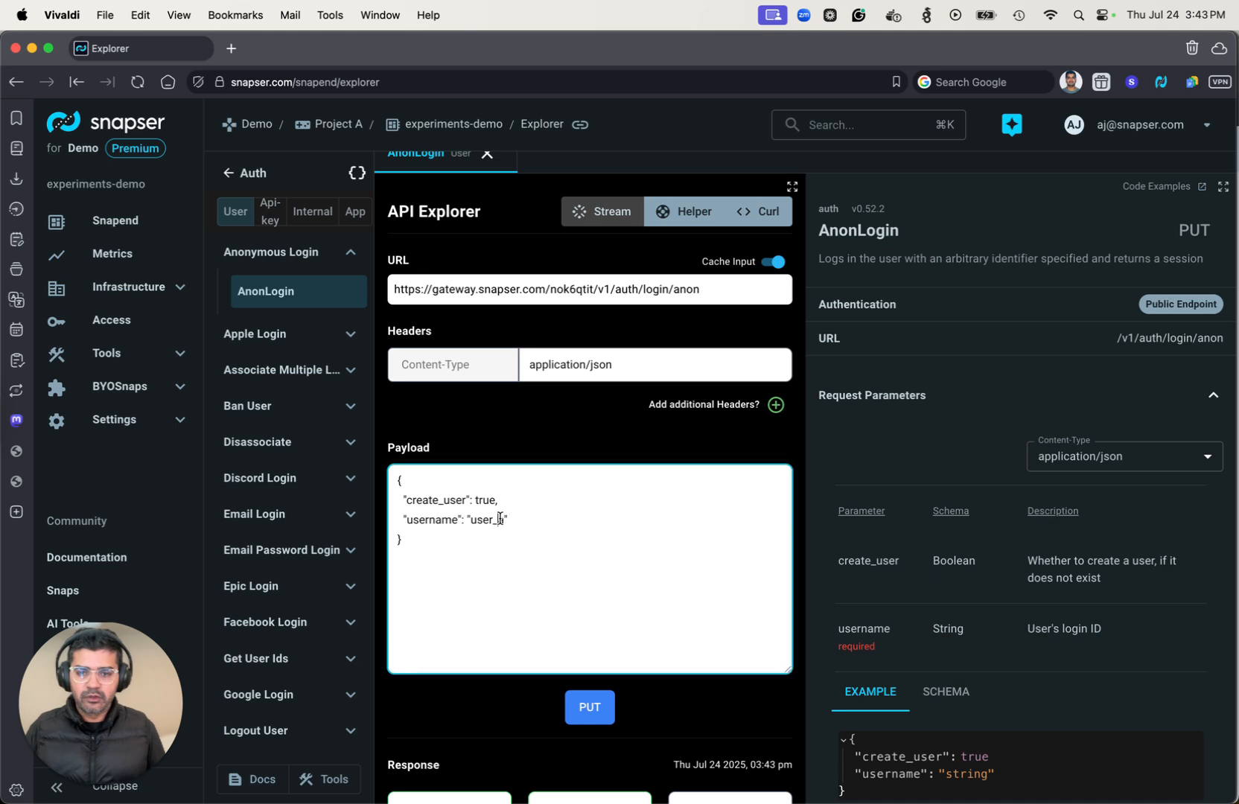
key("BackSpace")
type("b")
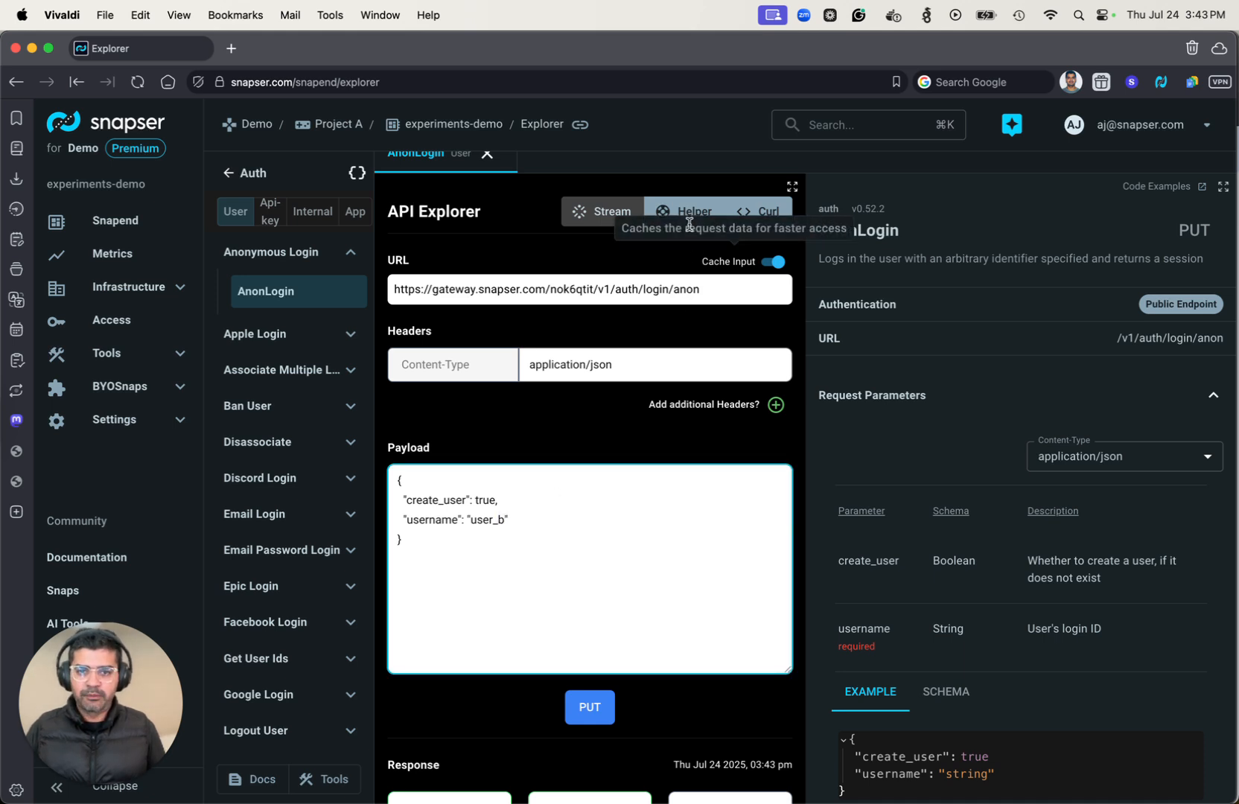
scroll(551, 578, "down", 1)
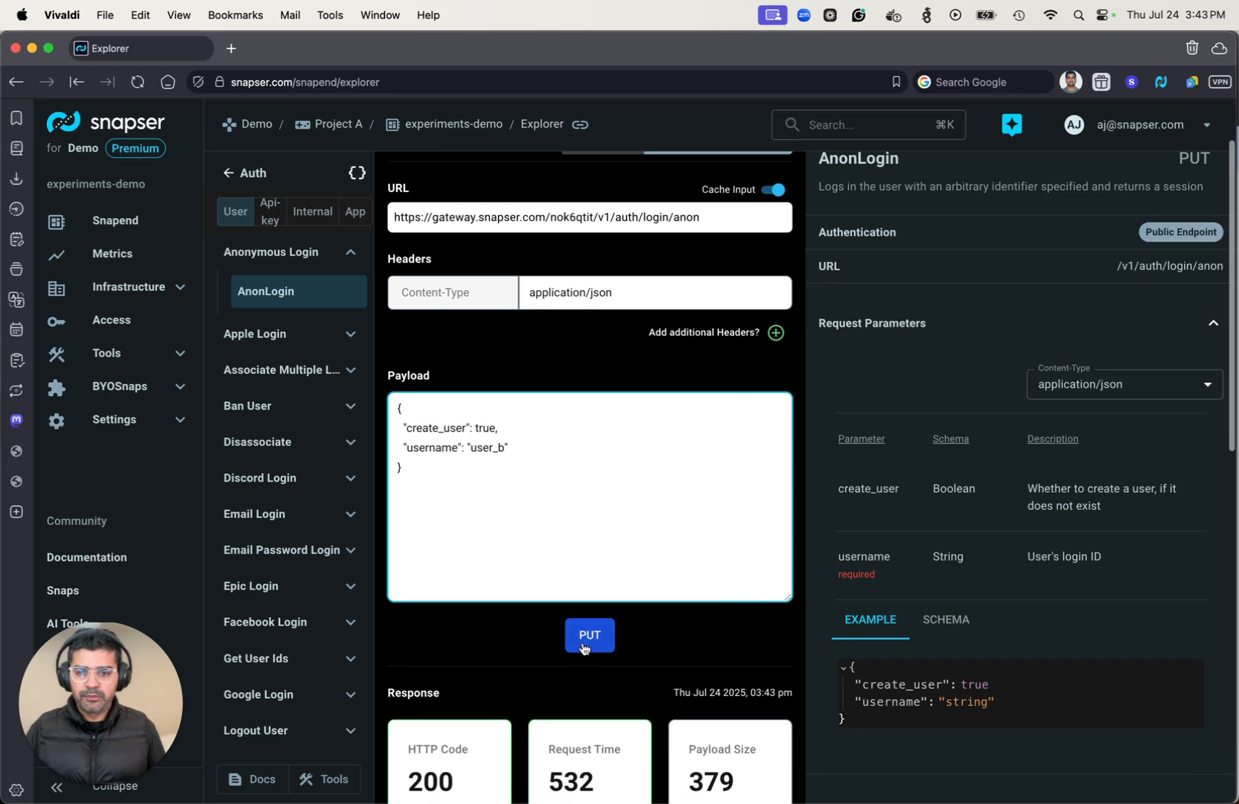
left_click(589, 641)
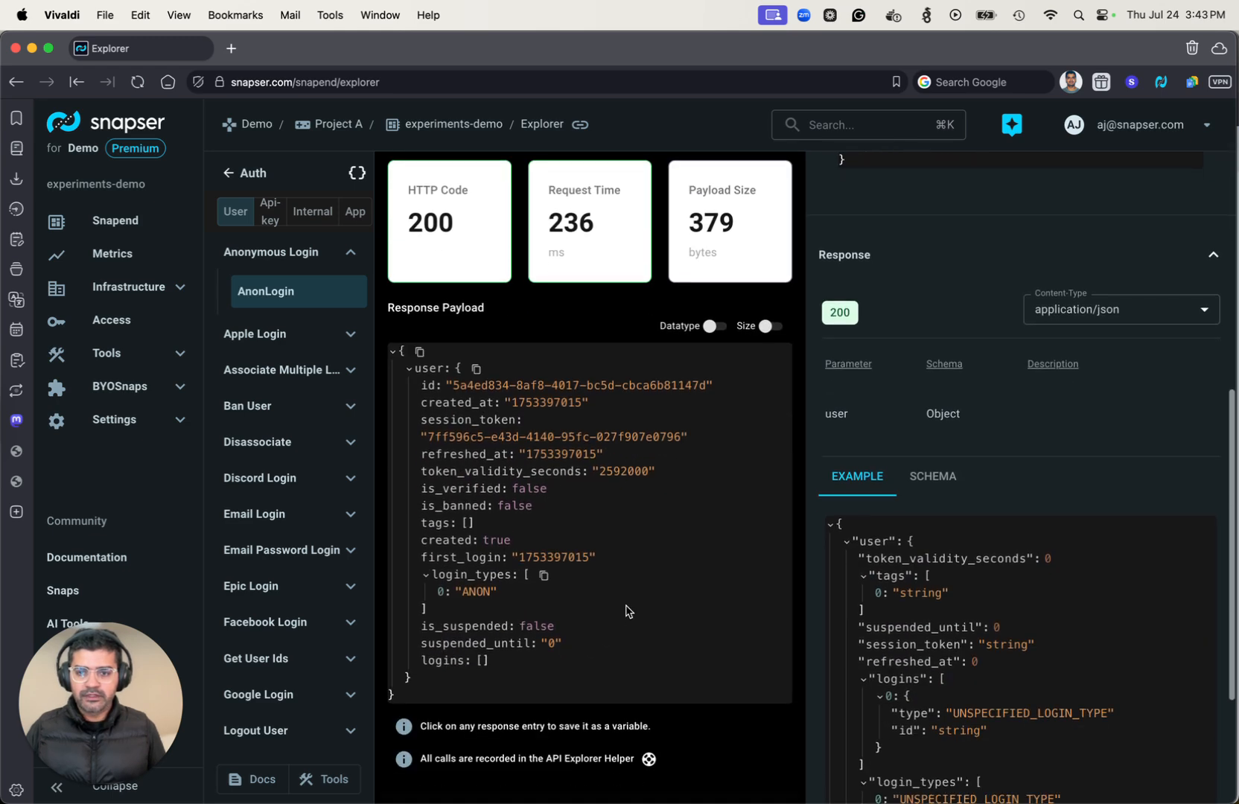
scroll(596, 512, "up", 10)
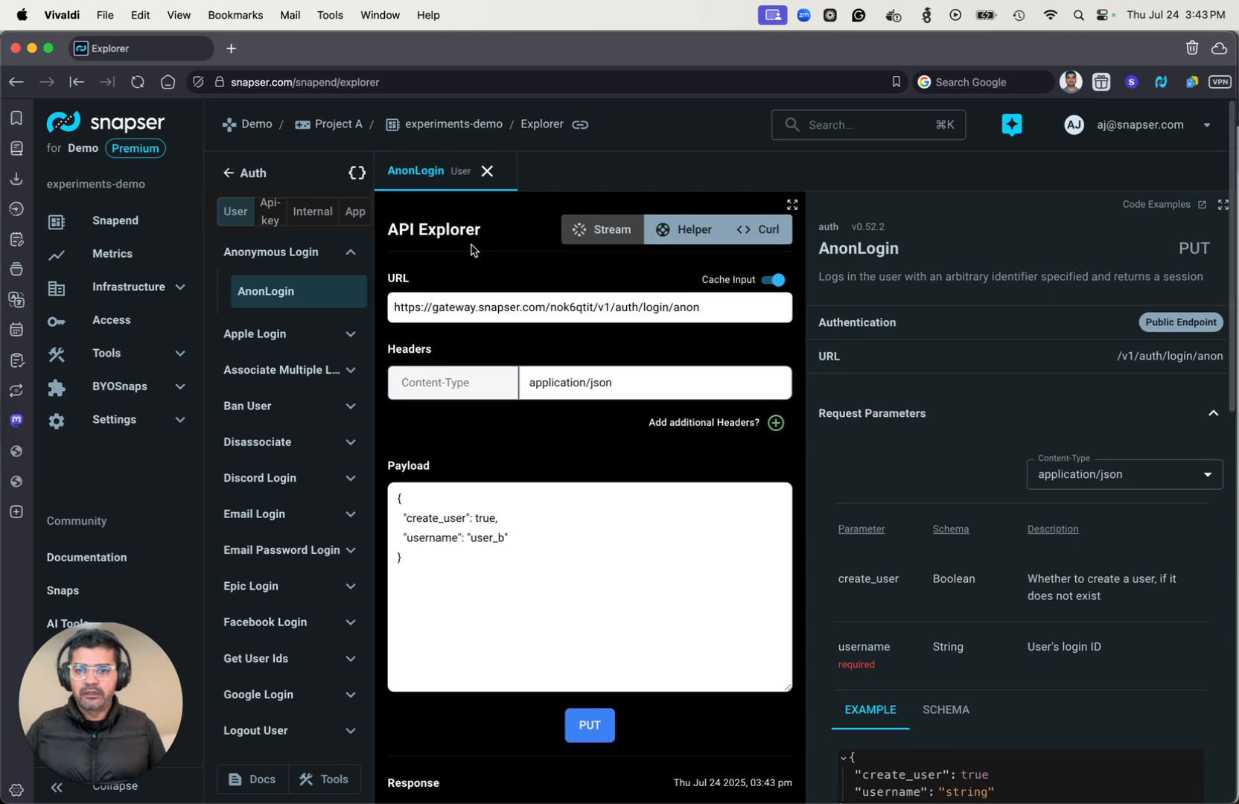
Switch to the Experiments snap's APIs and open the GetUserExperiment endpoint.
left_click(228, 173)
left_click(257, 261)
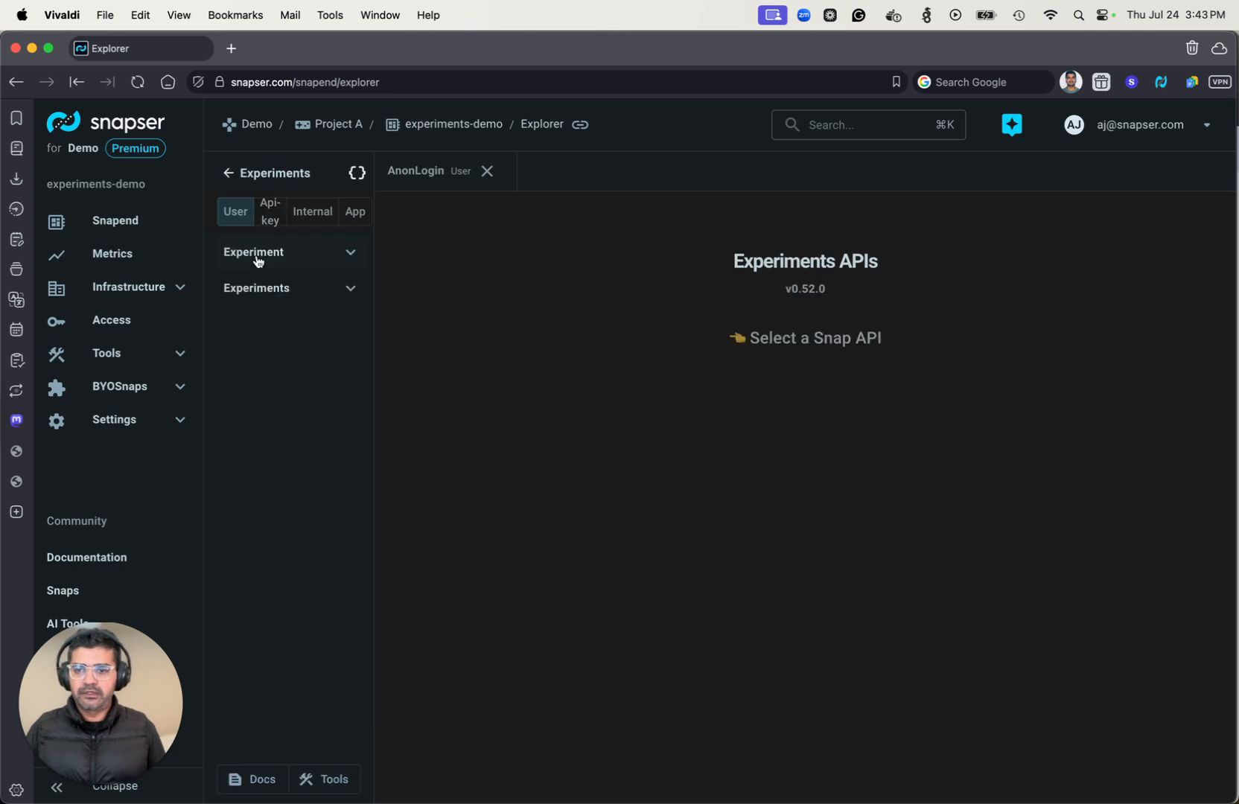
left_click(285, 263)
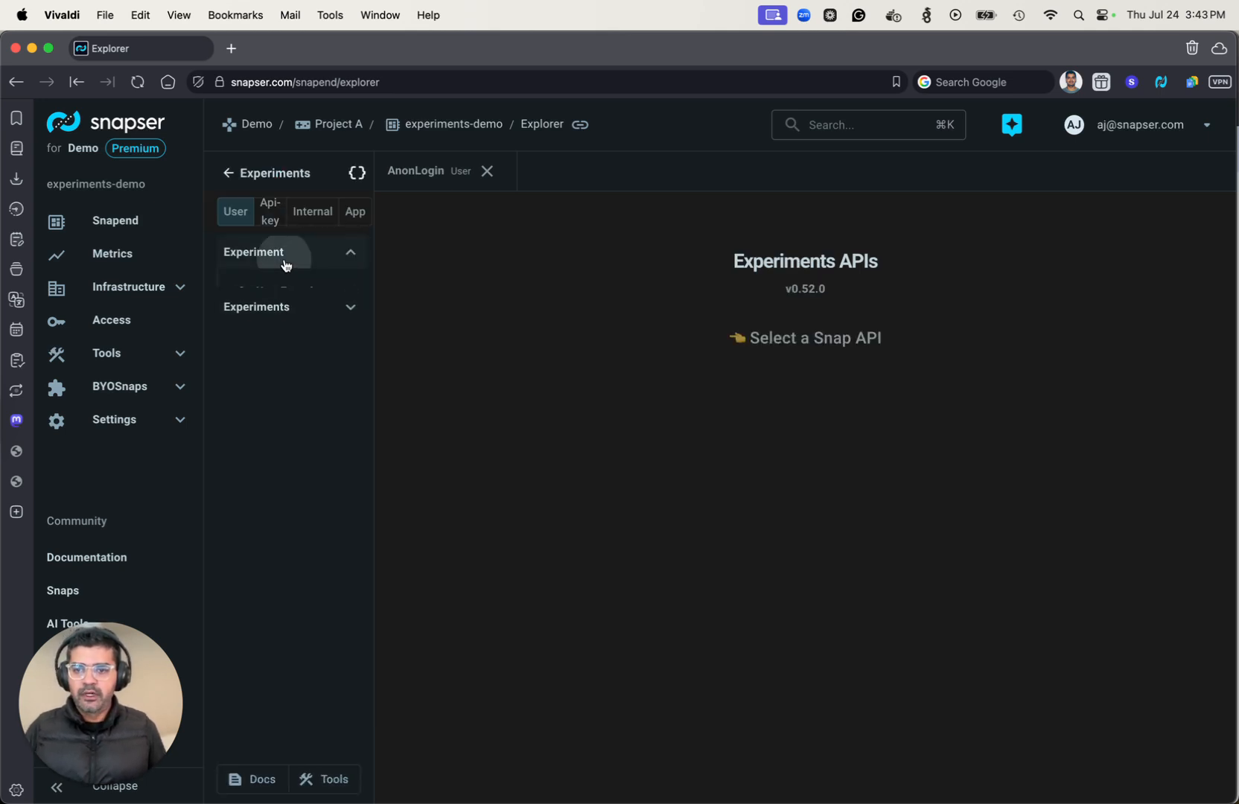
left_click(282, 291)
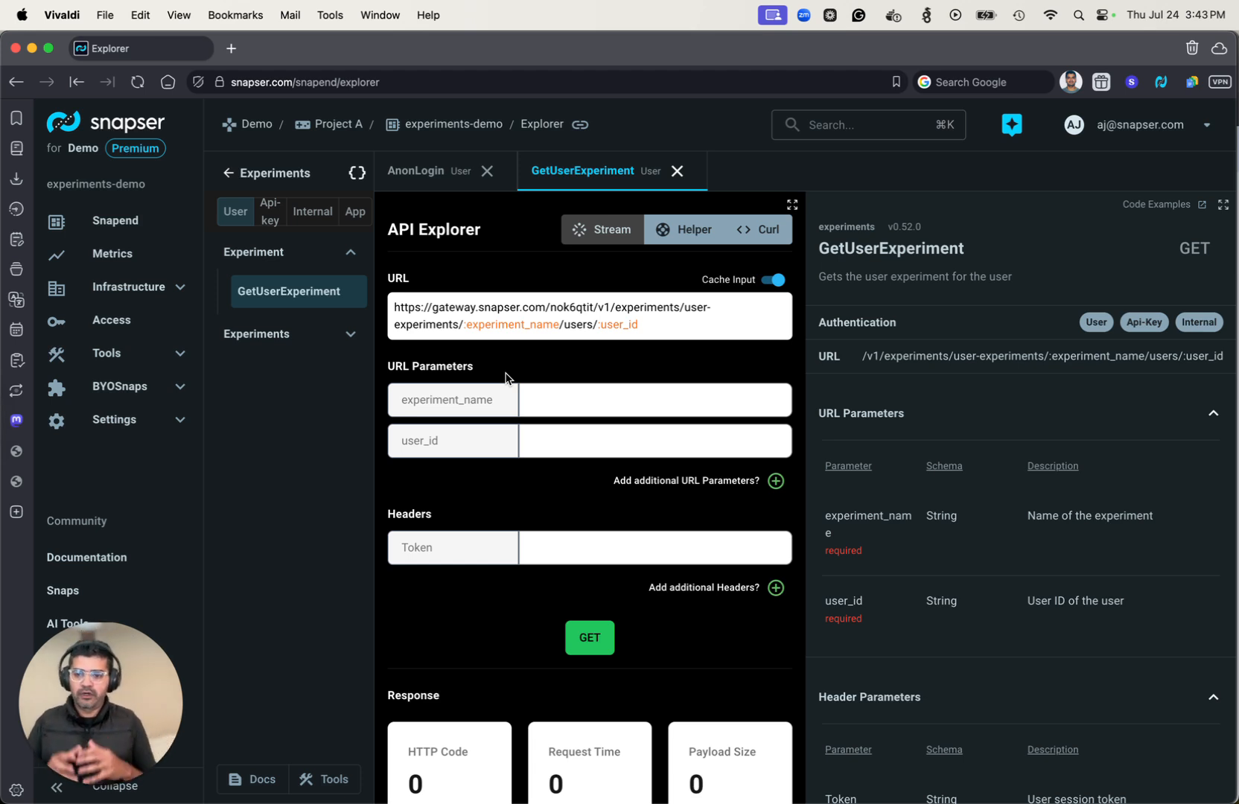
Smart-copy the newest user's credentials from the API Explorer helper and paste them into GetUserExperiment's user_id and Token fields.
left_click(682, 231)
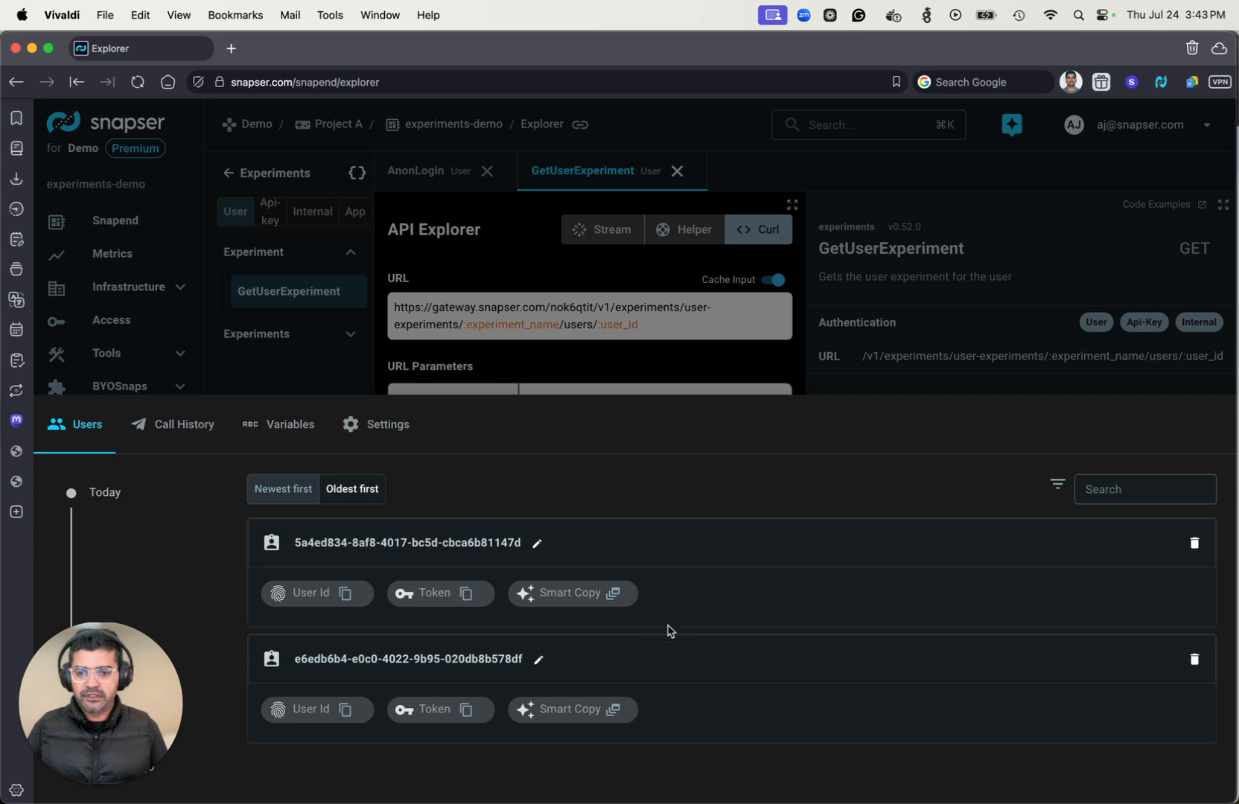
left_click(612, 594)
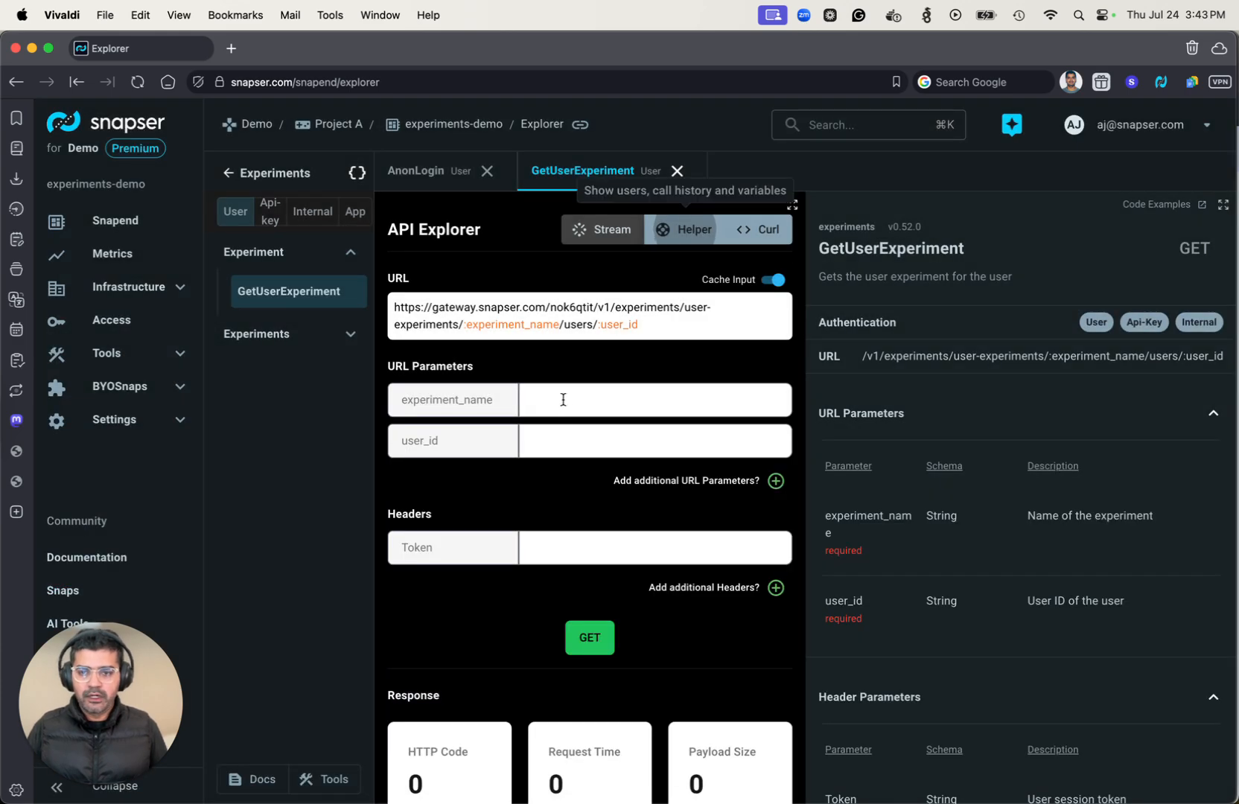
left_click(563, 402)
left_click(546, 440)
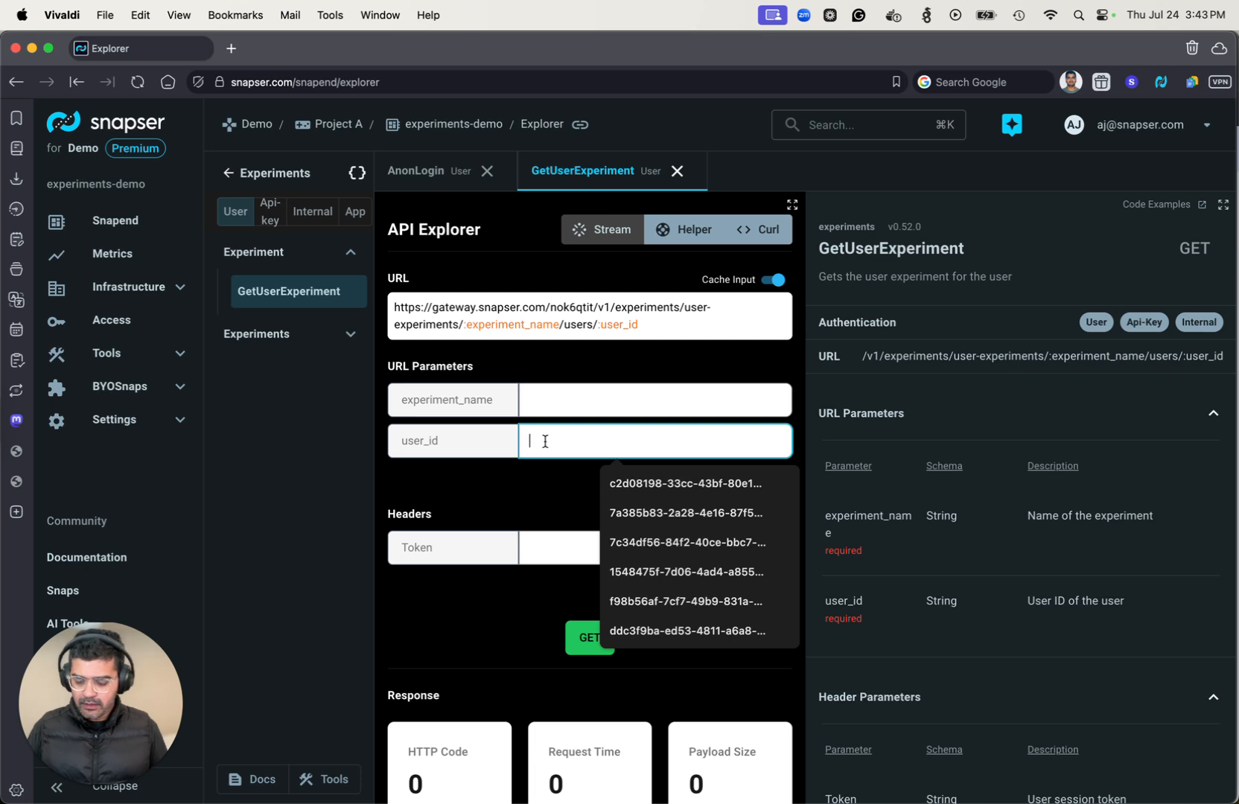
key("super+v")
left_click(549, 562)
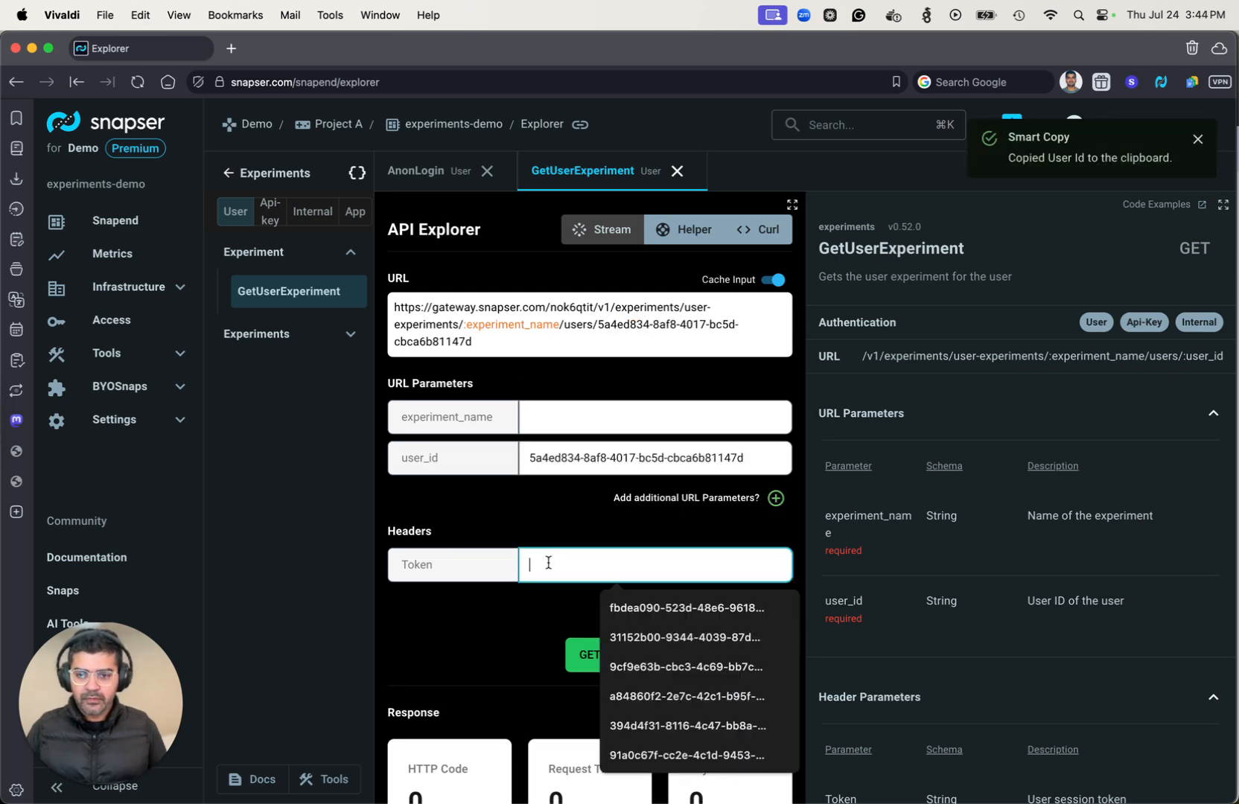
key("super+v")
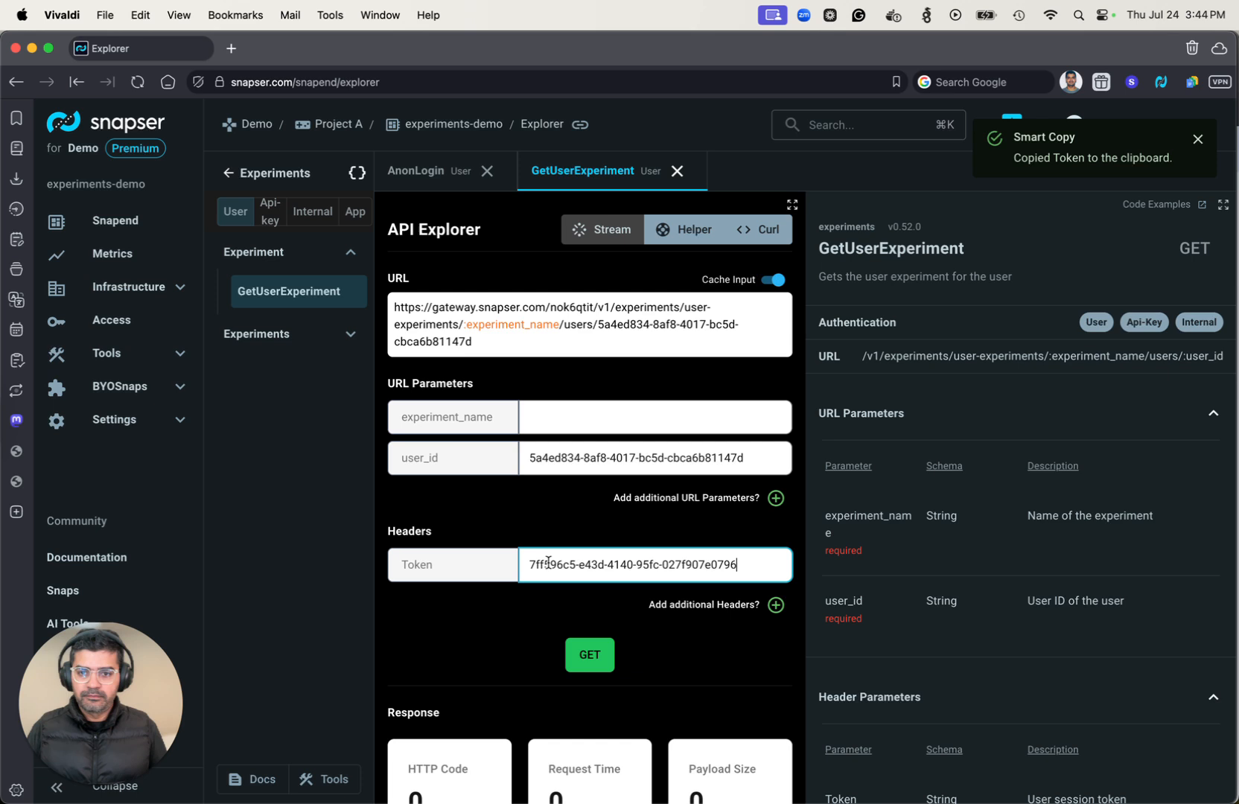
Set experiment_name to button_color, send the GET request, and examine the treatment value in the response.
left_click(583, 417)
type("button")
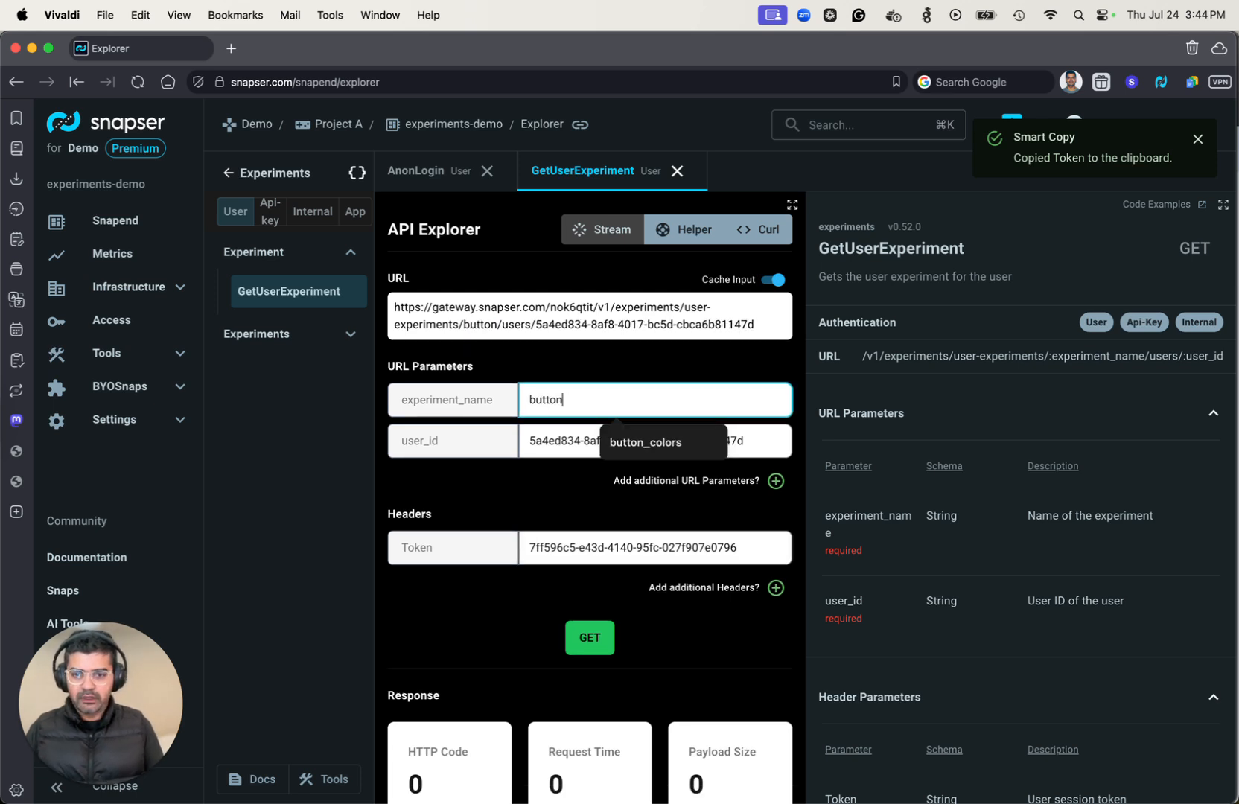
type("_color")
scroll(634, 393, "down", 5)
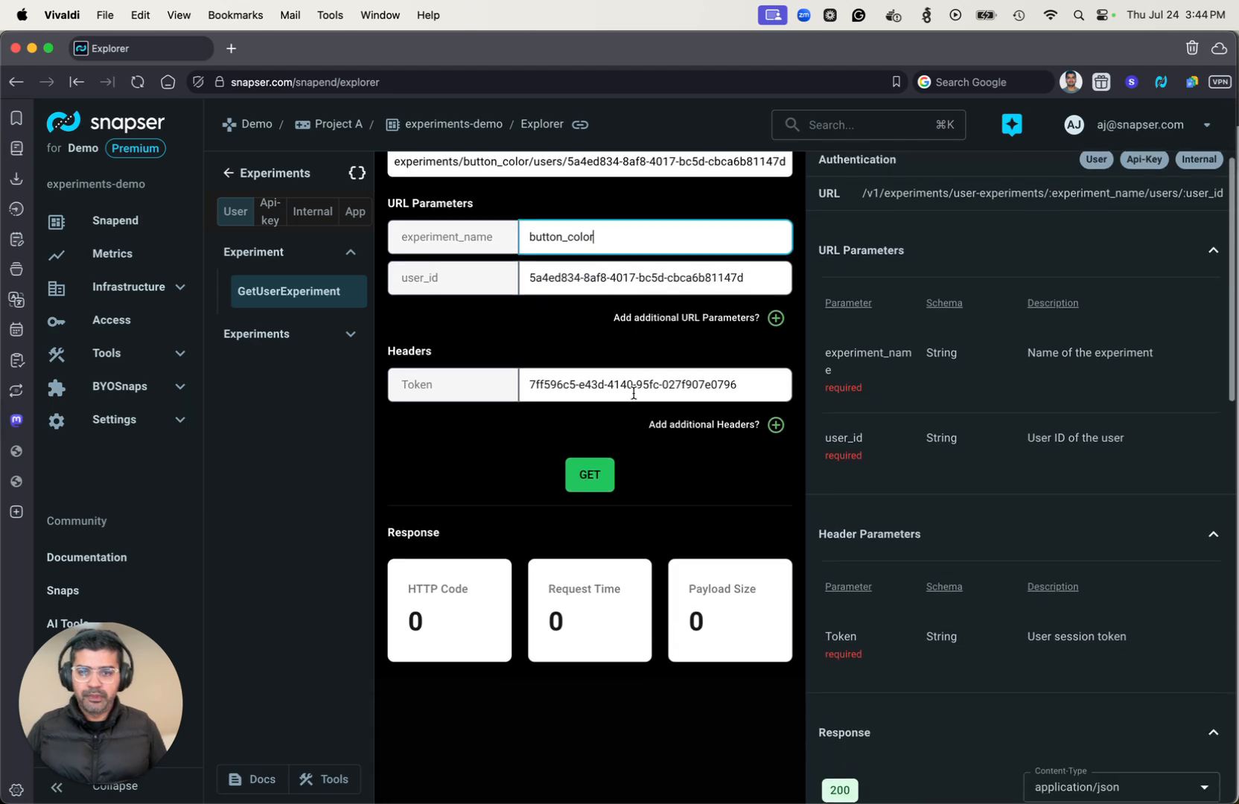
left_click(602, 418)
scroll(601, 418, "down", 6)
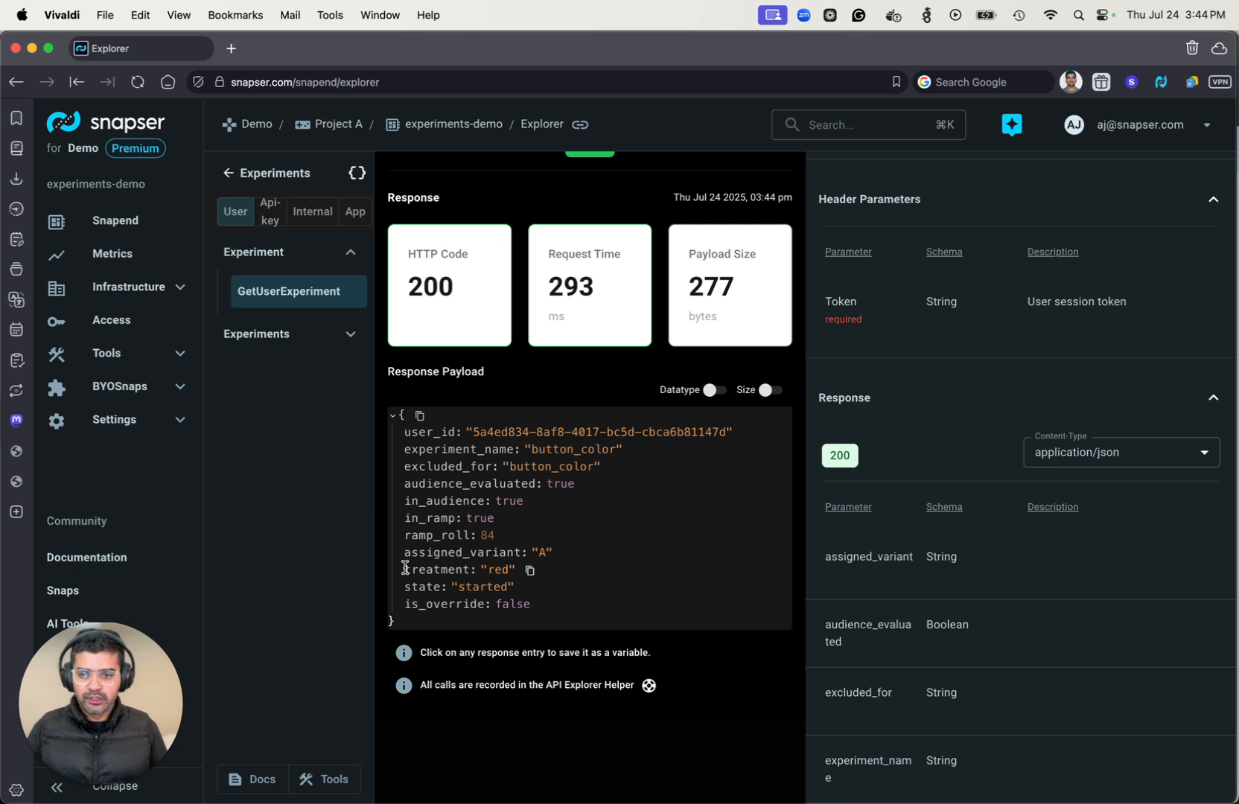
left_click_drag(404, 569, 518, 572)
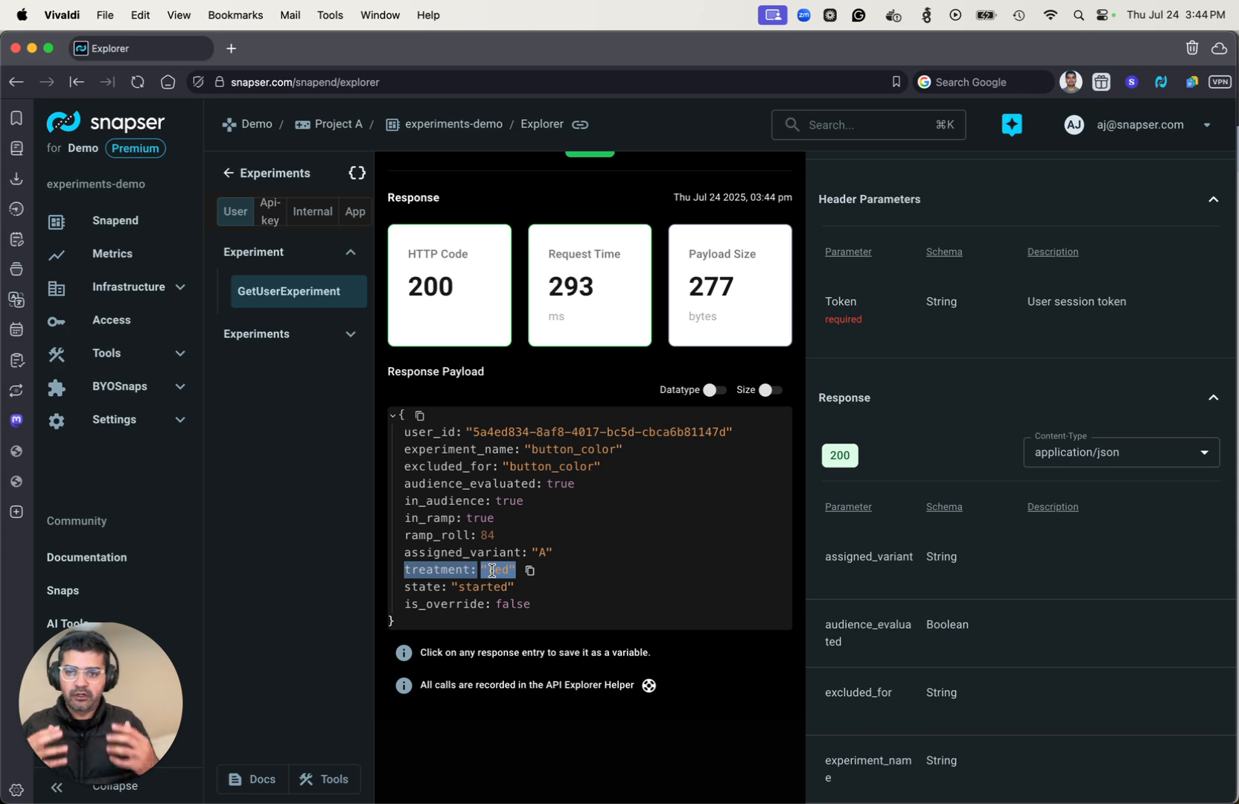
Smart-copy the older user's credentials from the helper and replace the user_id and Token values in GetUserExperiment with them.
scroll(477, 374, "up", 7)
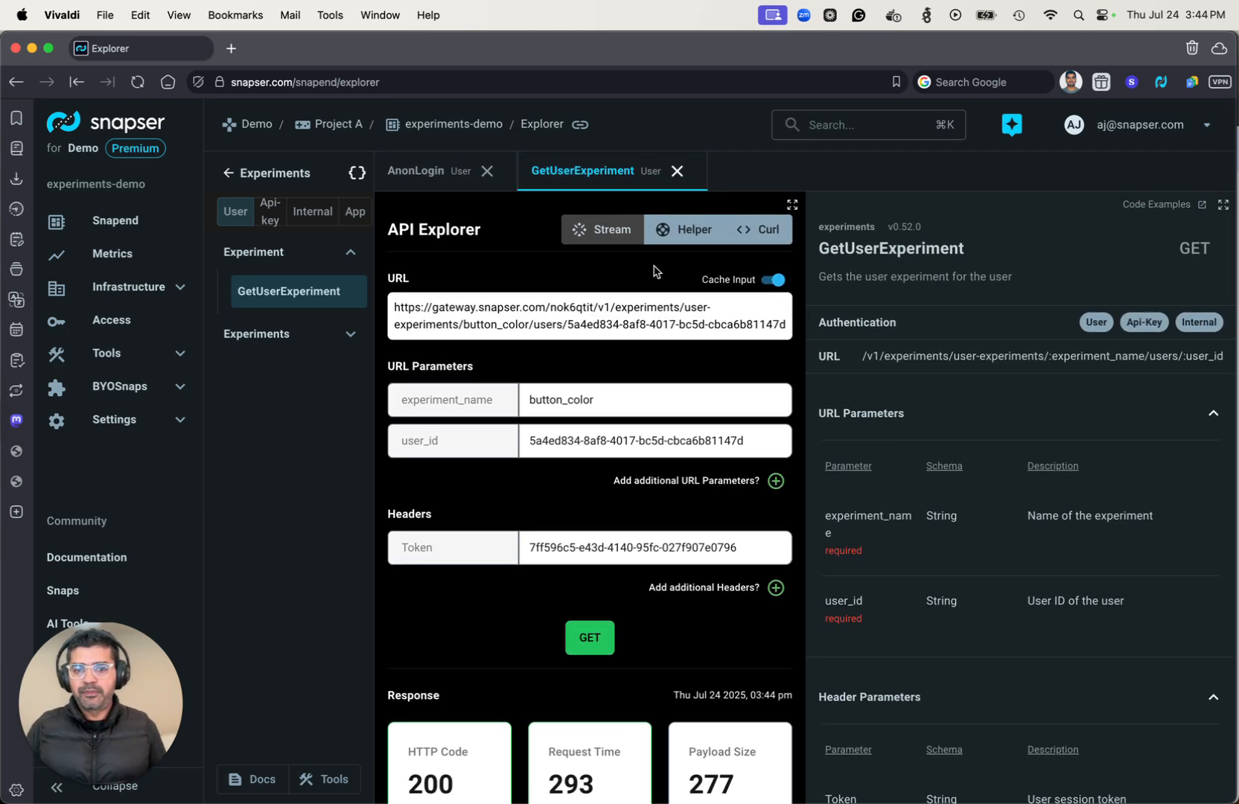
left_click(674, 233)
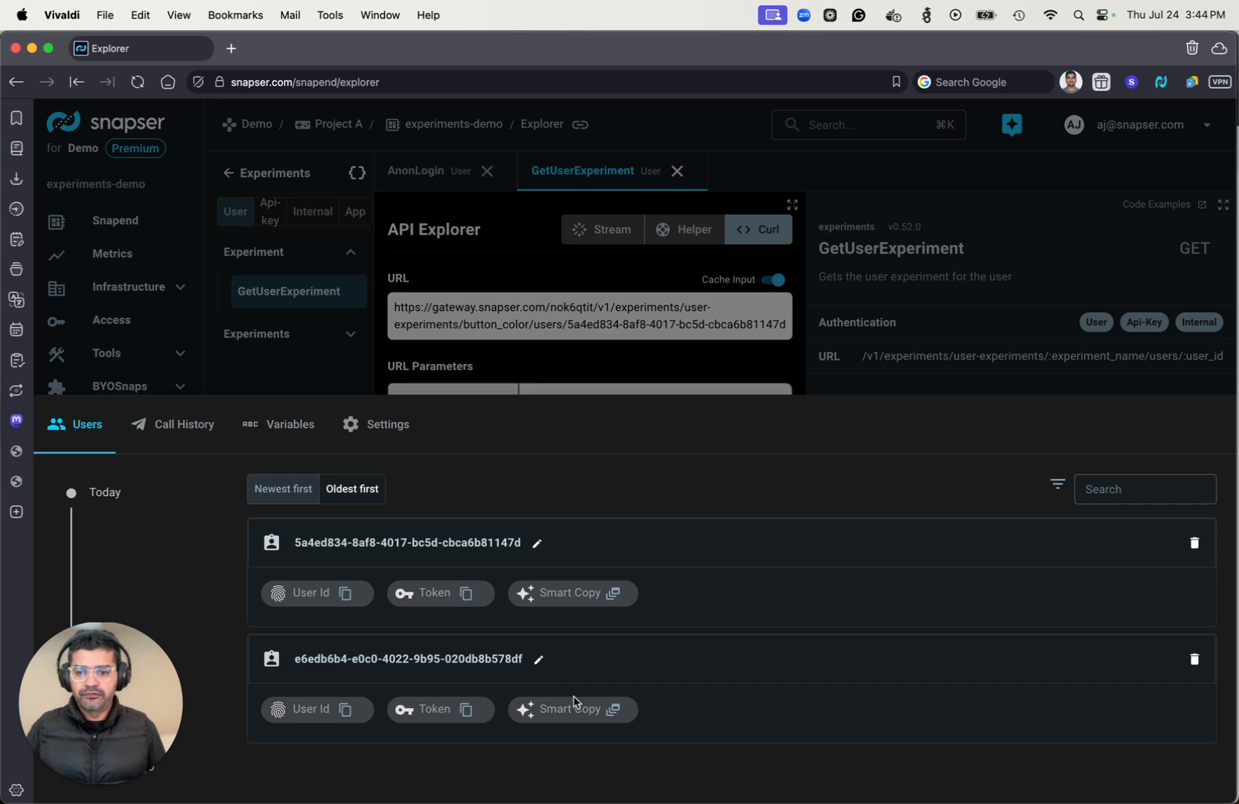
left_click(614, 713)
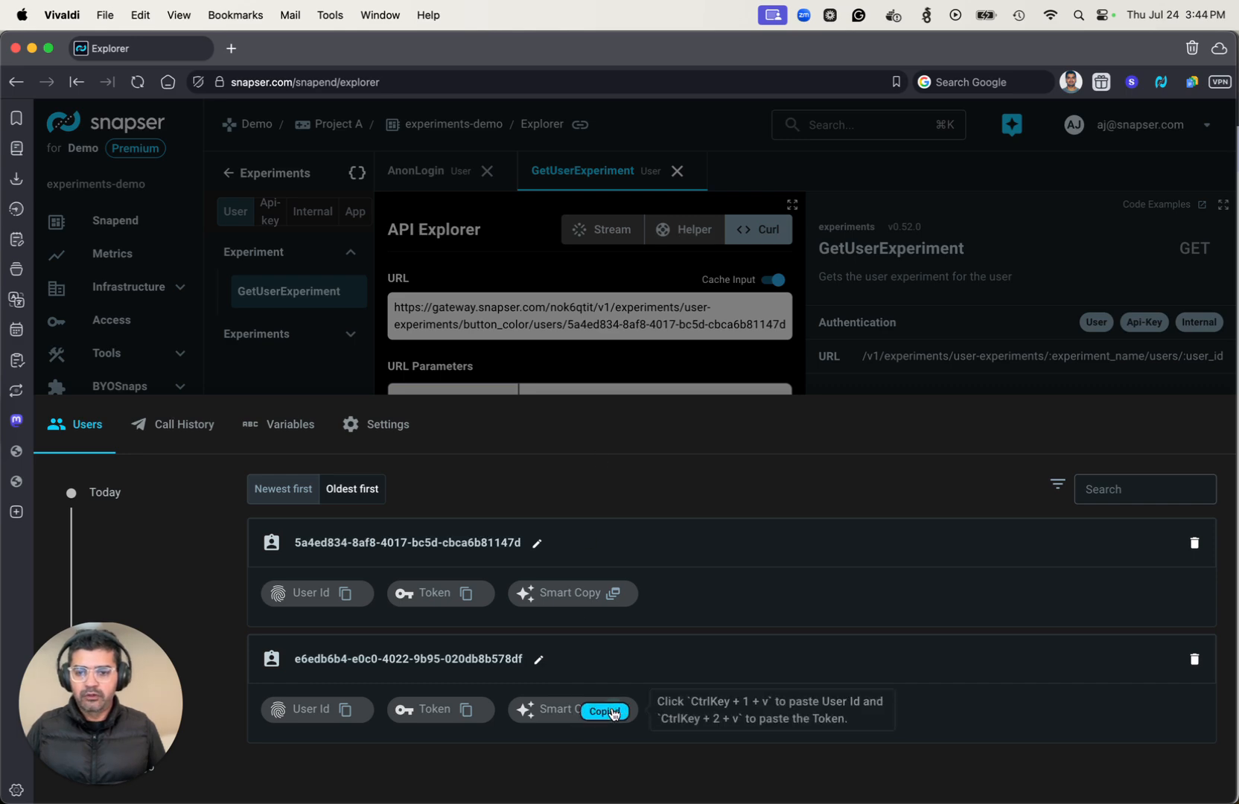
key("Escape")
triple_click(583, 441)
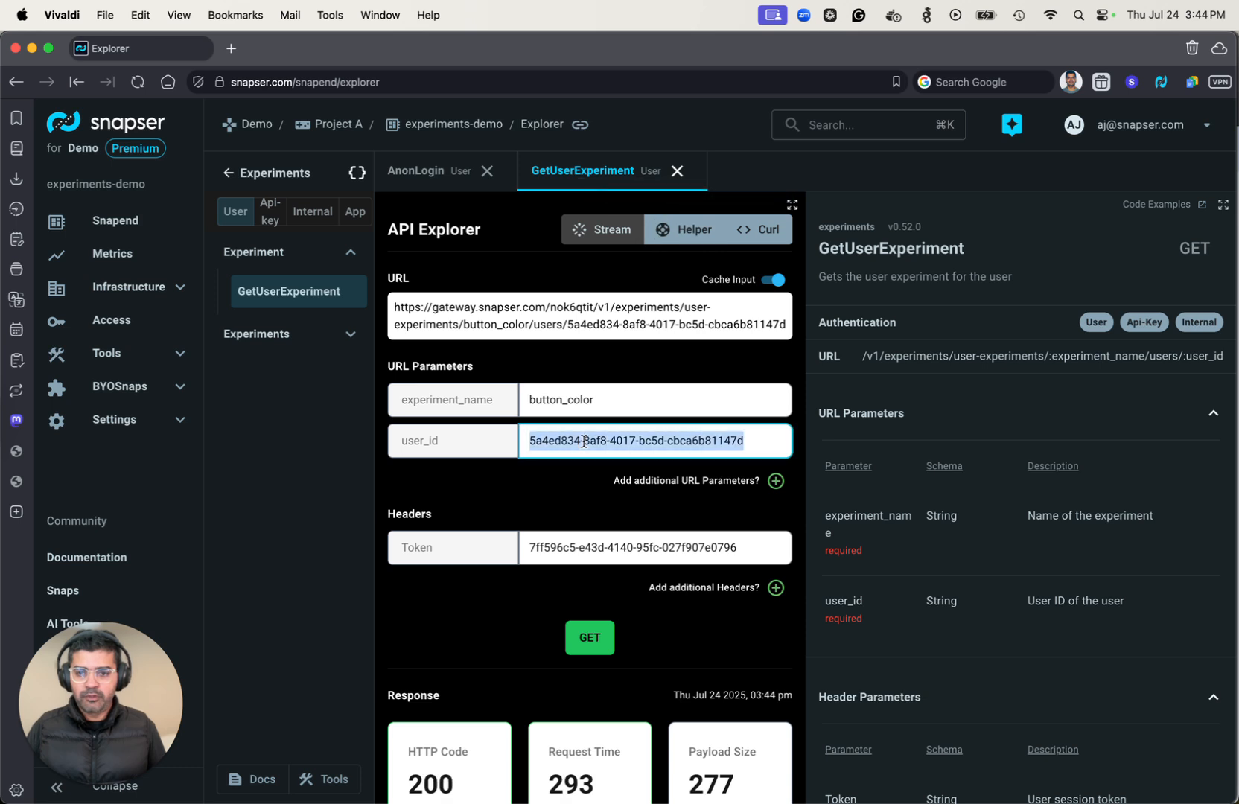
key("super+v")
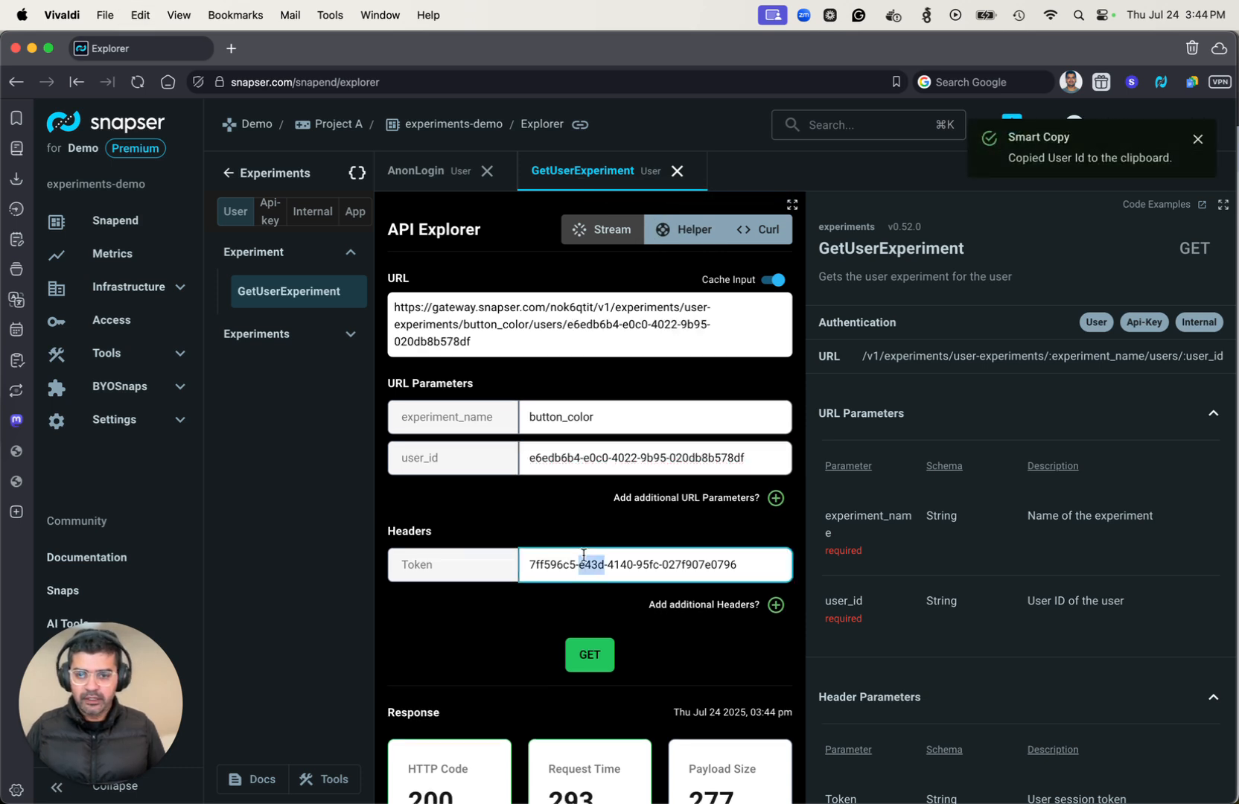
triple_click(583, 555)
key("super+v")
Send the GetUserExperiment request for the older user and examine the assigned variant in the response.
scroll(640, 569, "down", 3)
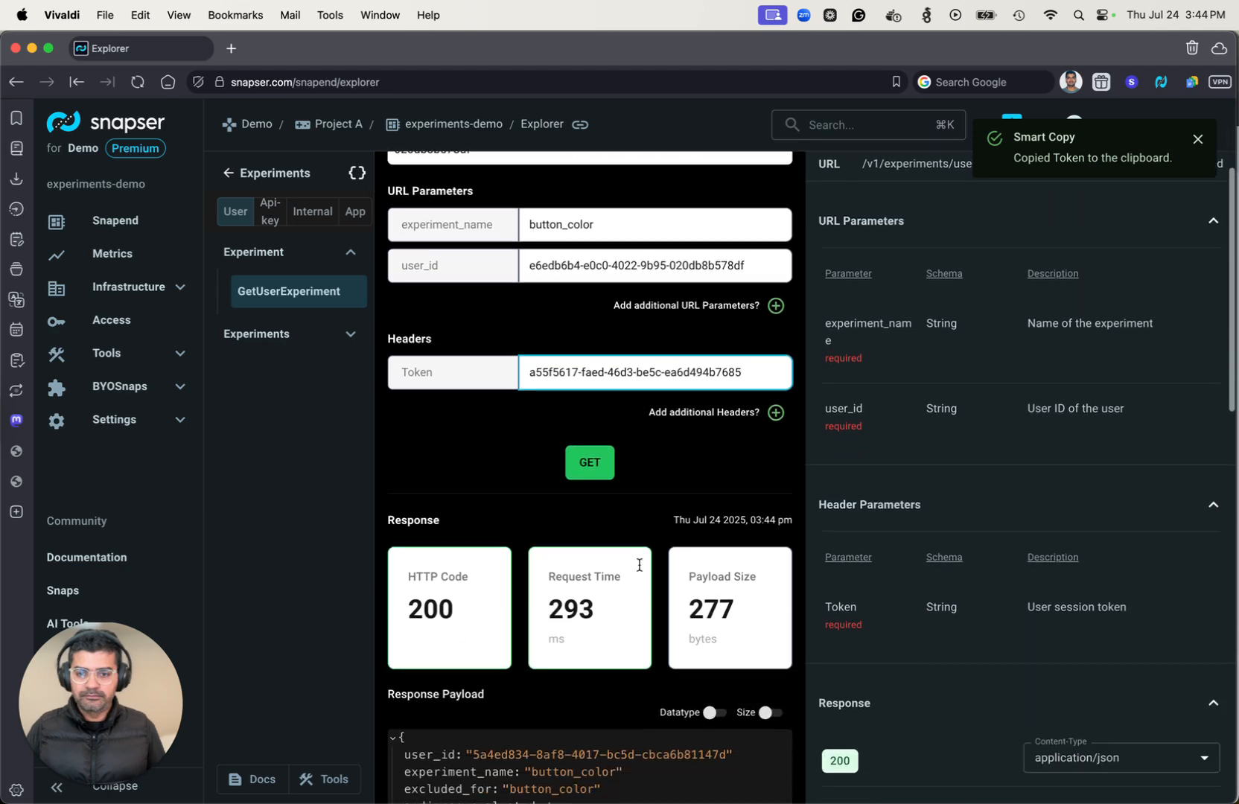
left_click(596, 415)
scroll(596, 413, "down", 4)
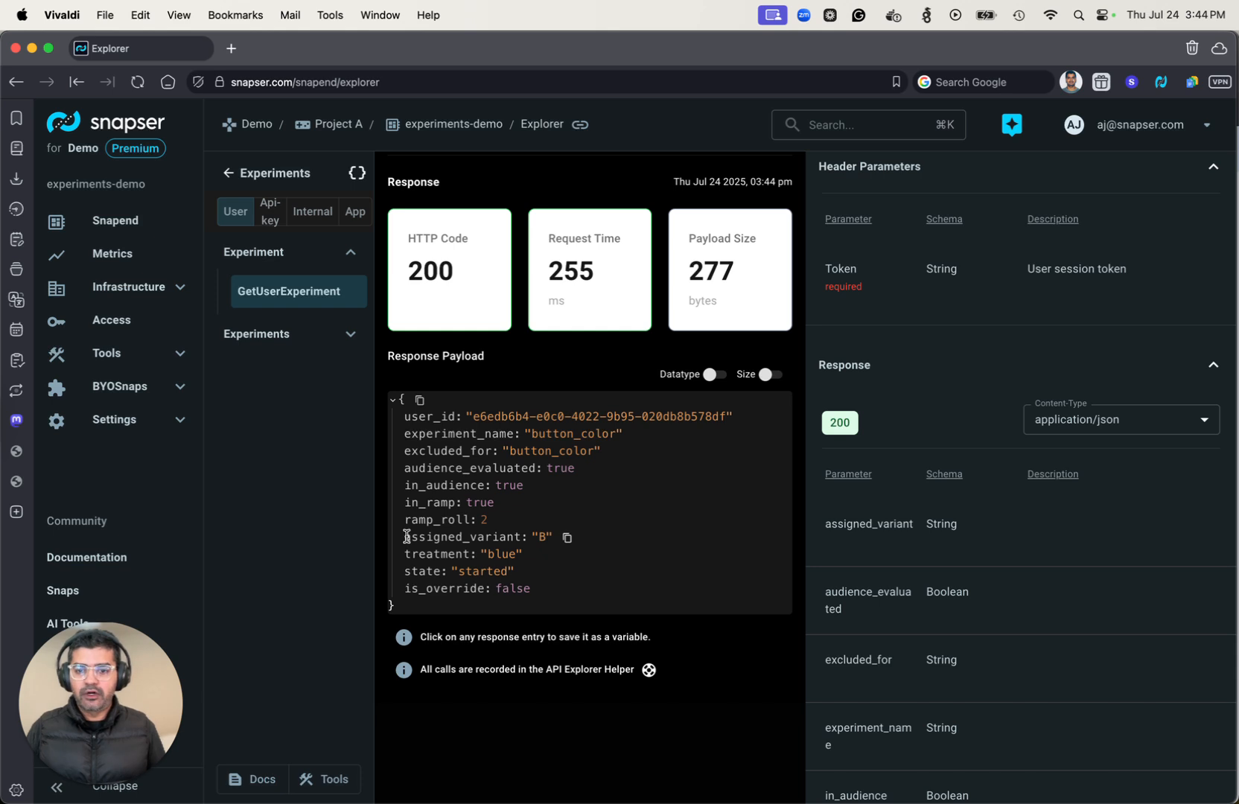
left_click_drag(406, 536, 547, 542)
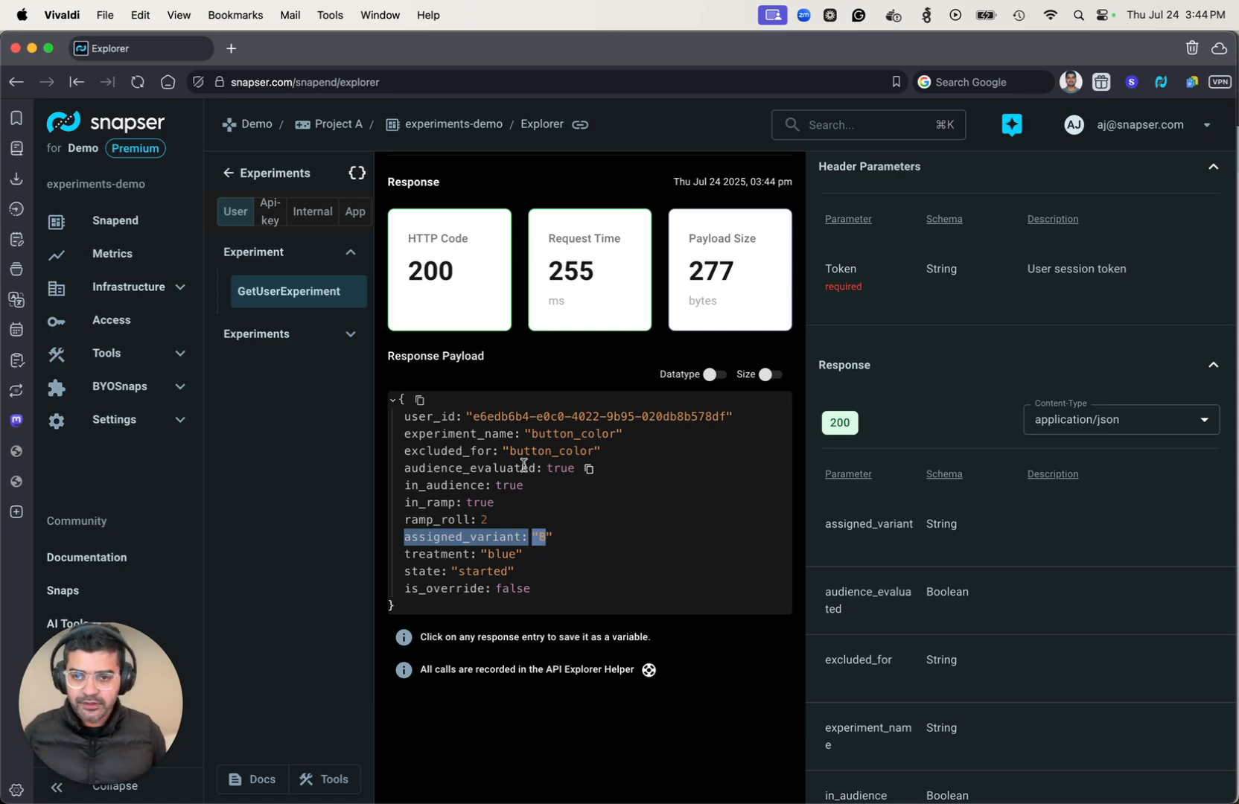
Return to the experiments-demo snapend overview page.
scroll(536, 521, "up", 10)
left_click(449, 125)
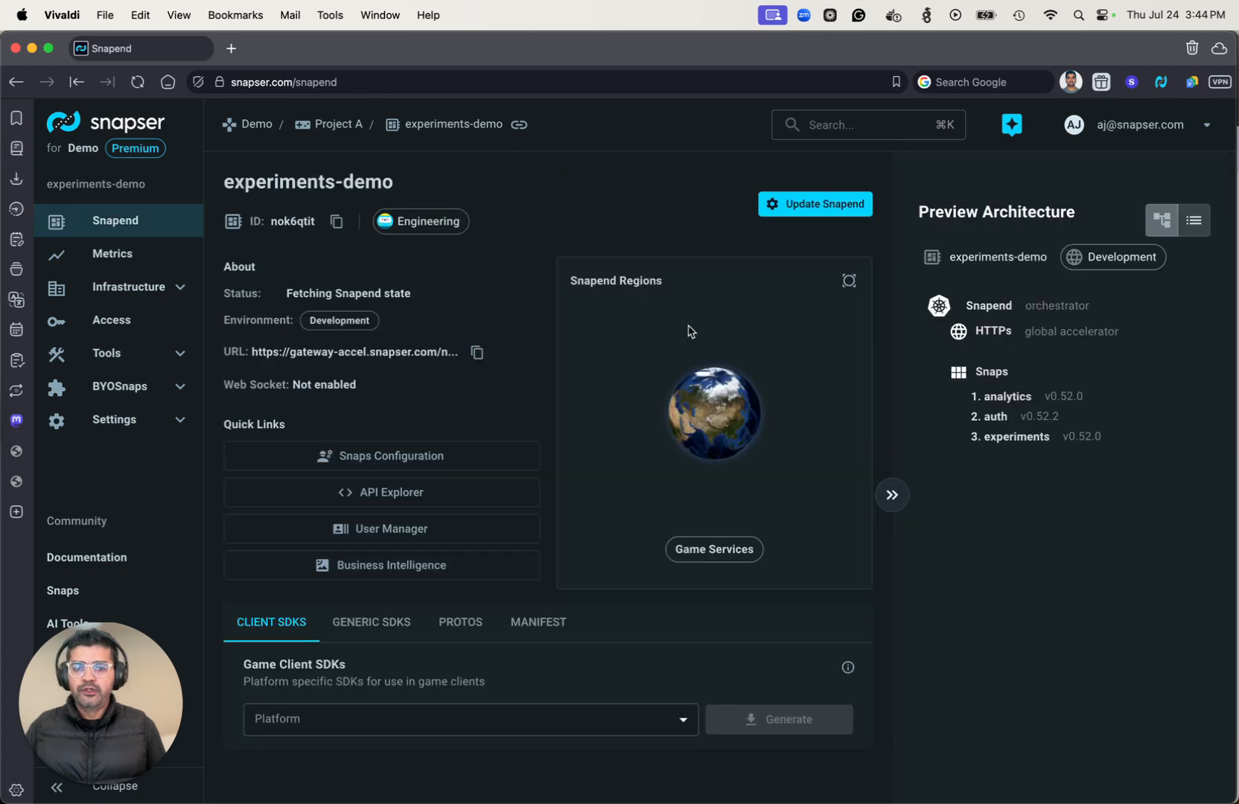